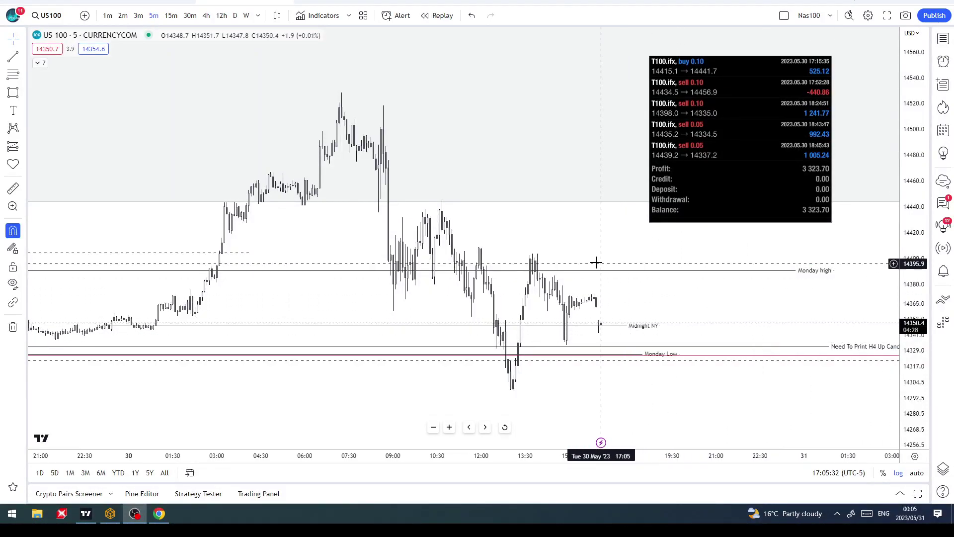
Shift the trade summary box slightly left and zoom the chart onto the 06:00–08:00 candles
{"action": "left_click_drag", "start_coordinate": [580, 238], "coordinate": [641, 247]}
{"action": "left_click_drag", "start_coordinate": [794, 189], "coordinate": [719, 185]}
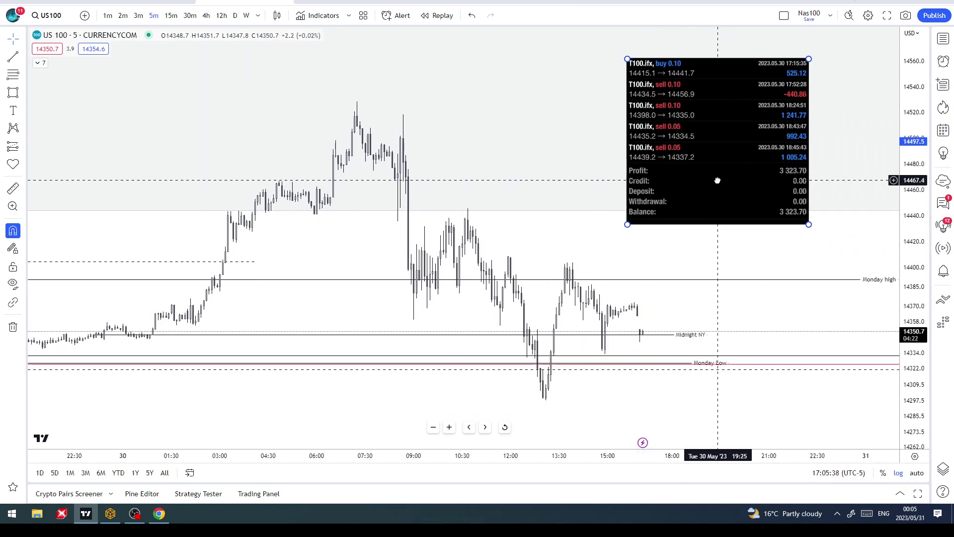
{"action": "left_click_drag", "start_coordinate": [458, 150], "coordinate": [497, 162]}
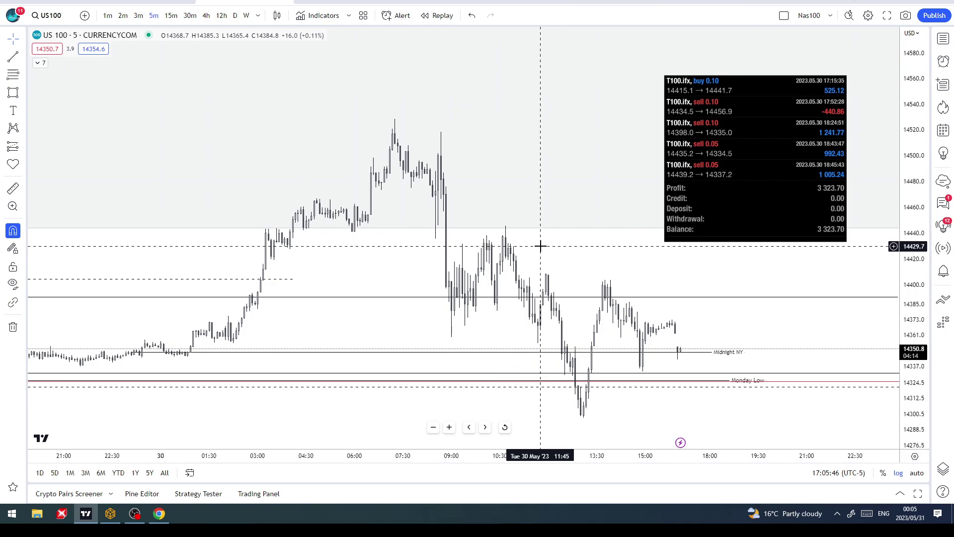
{"action": "scroll", "coordinate": [540, 245], "scroll_direction": "up", "scroll_amount": 1}
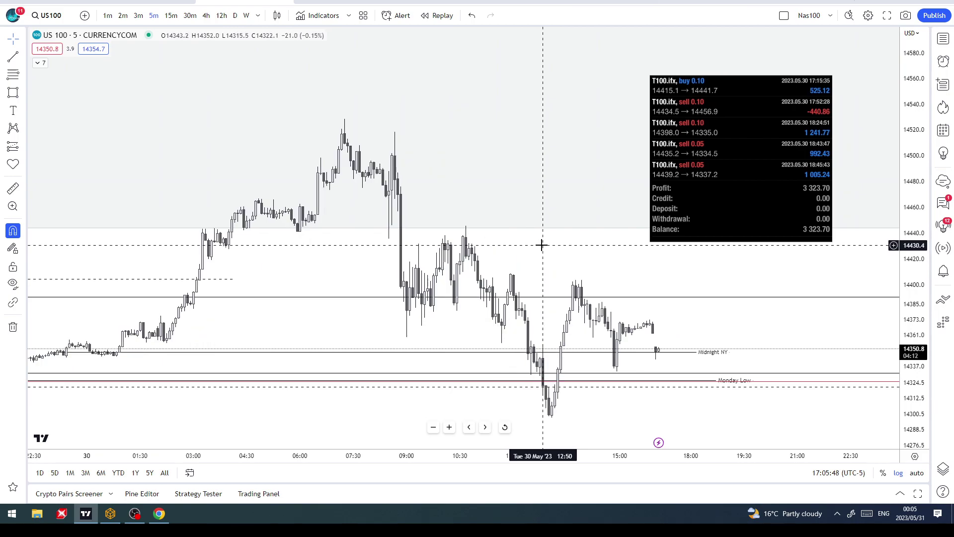
{"action": "left_click_drag", "start_coordinate": [718, 181], "coordinate": [694, 177]}
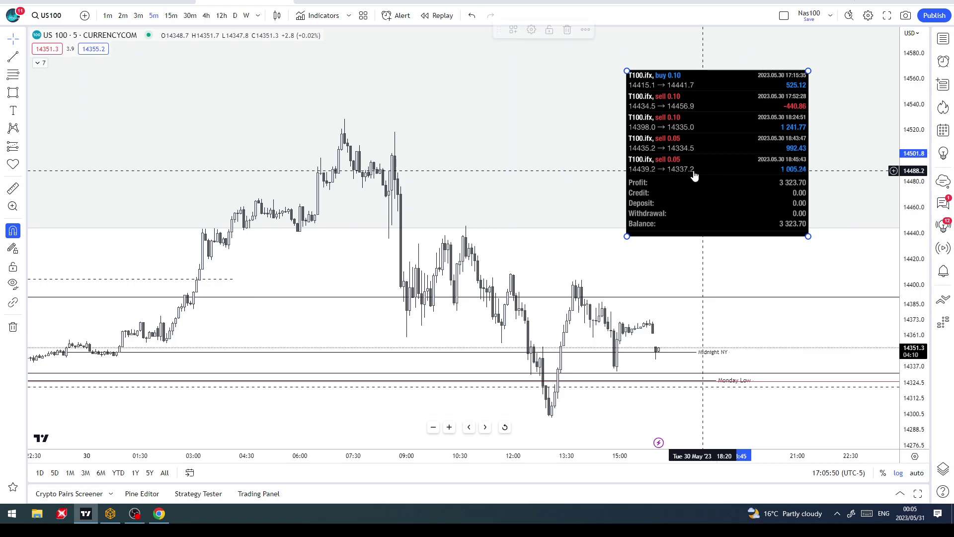
{"action": "left_click_drag", "start_coordinate": [330, 246], "coordinate": [370, 245]}
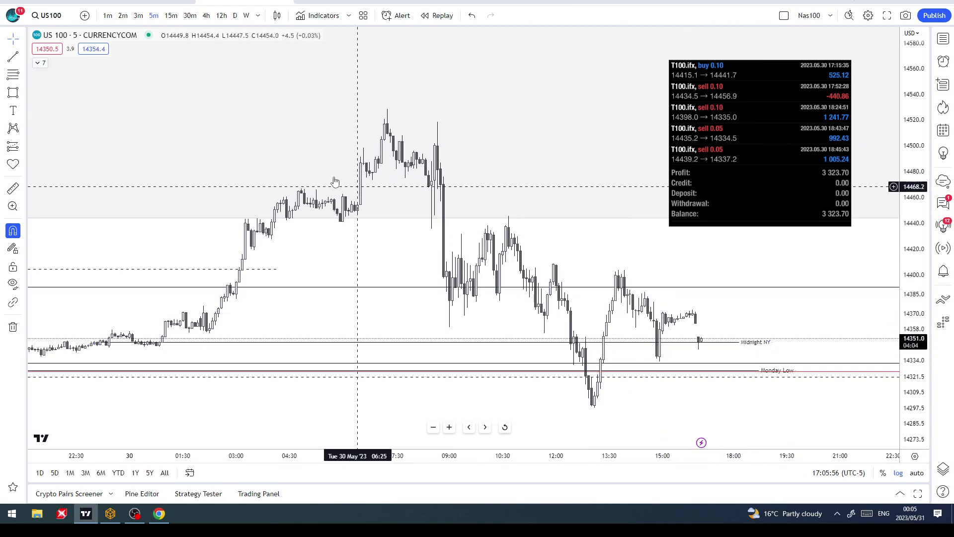
{"action": "scroll", "coordinate": [263, 161], "scroll_direction": "up", "scroll_amount": 1}
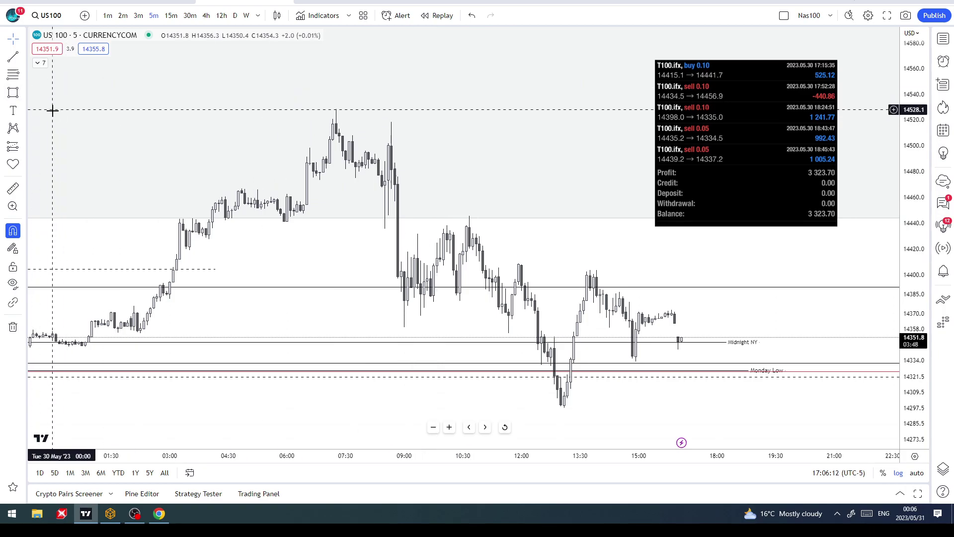
{"action": "left_click_drag", "start_coordinate": [291, 237], "coordinate": [298, 204]}
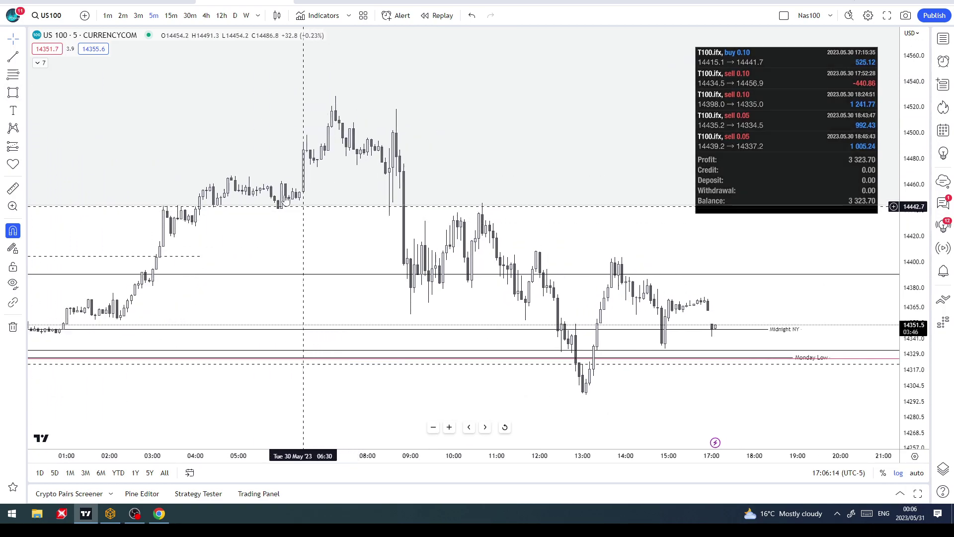
Select the Trend Line drawing tool
{"action": "left_click", "coordinate": [25, 57]}
{"action": "left_click", "coordinate": [55, 57]}
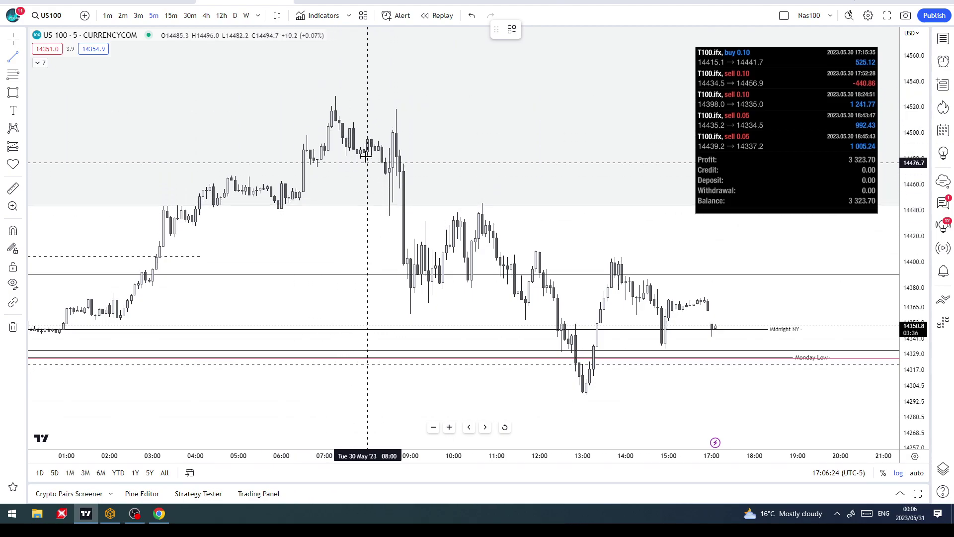
{"action": "scroll", "coordinate": [316, 159], "scroll_direction": "up", "scroll_amount": 1}
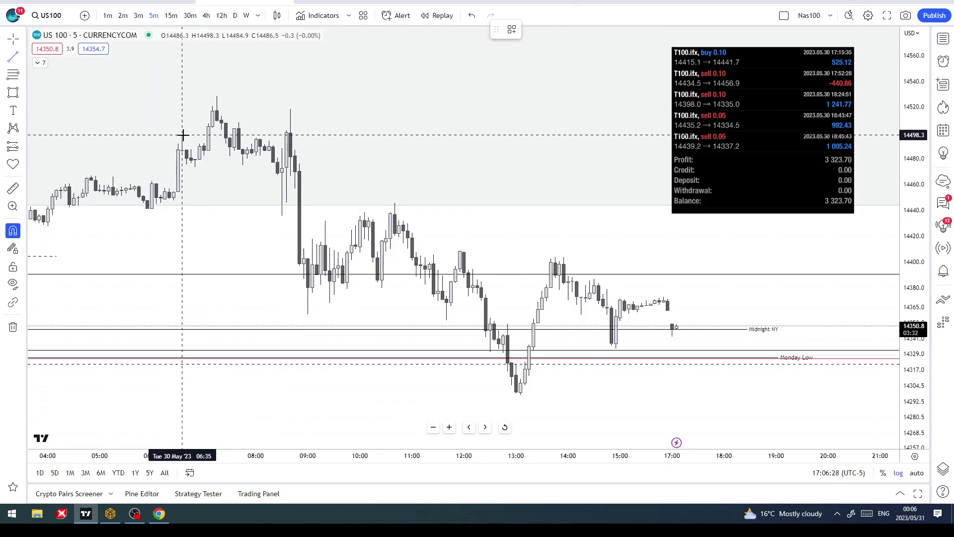
Draw a short red line along the 06:35 swing high and reframe the chart
{"action": "left_click", "coordinate": [203, 134]}
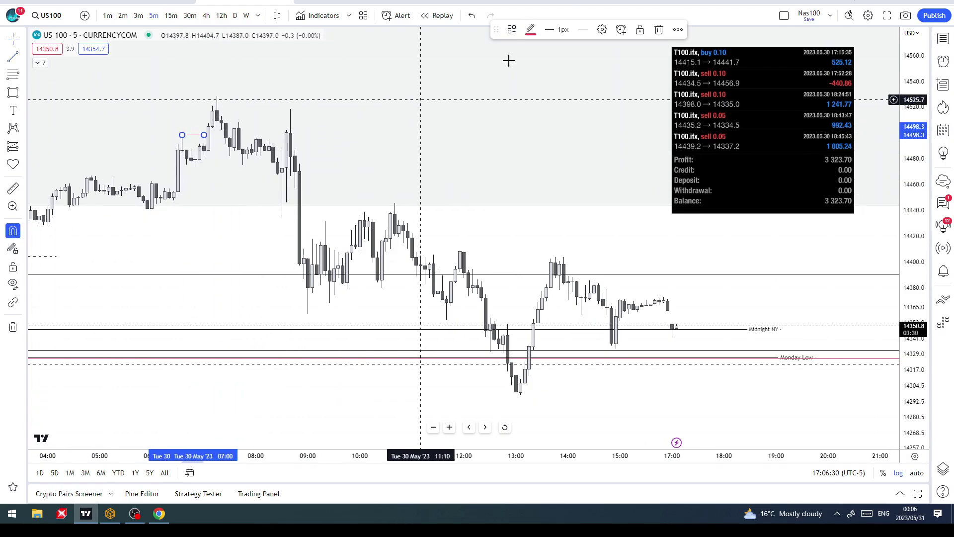
{"action": "left_click", "coordinate": [557, 29]}
{"action": "left_click_drag", "start_coordinate": [351, 130], "coordinate": [680, 121]}
{"action": "scroll", "coordinate": [617, 144], "scroll_direction": "up", "scroll_amount": 5}
{"action": "left_click_drag", "start_coordinate": [916, 324], "coordinate": [915, 293]}
{"action": "left_click_drag", "start_coordinate": [777, 233], "coordinate": [602, 237]}
{"action": "scroll", "coordinate": [632, 252], "scroll_direction": "down", "scroll_amount": 2}
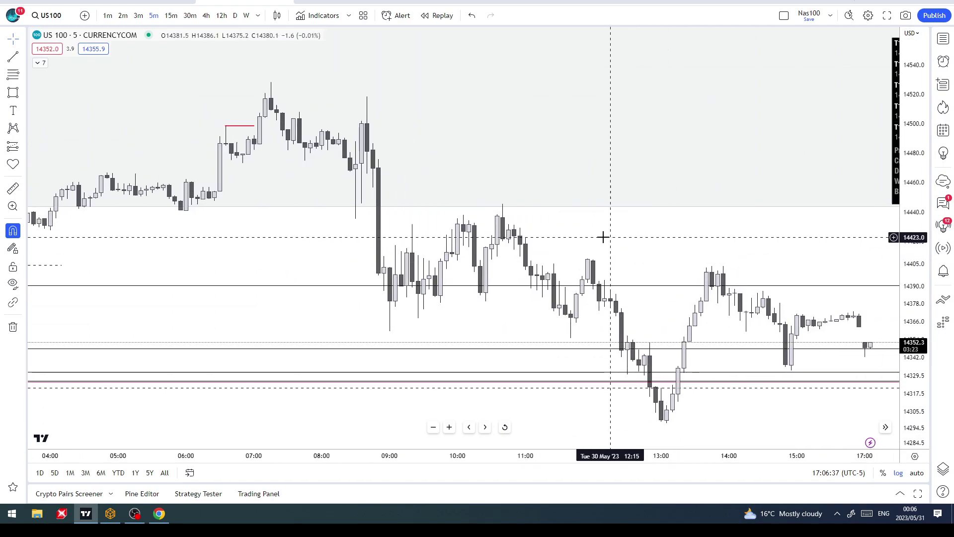
Place a left-arrow icon beside the red swing-high line
{"action": "left_click", "coordinate": [23, 95]}
{"action": "left_click", "coordinate": [52, 91]}
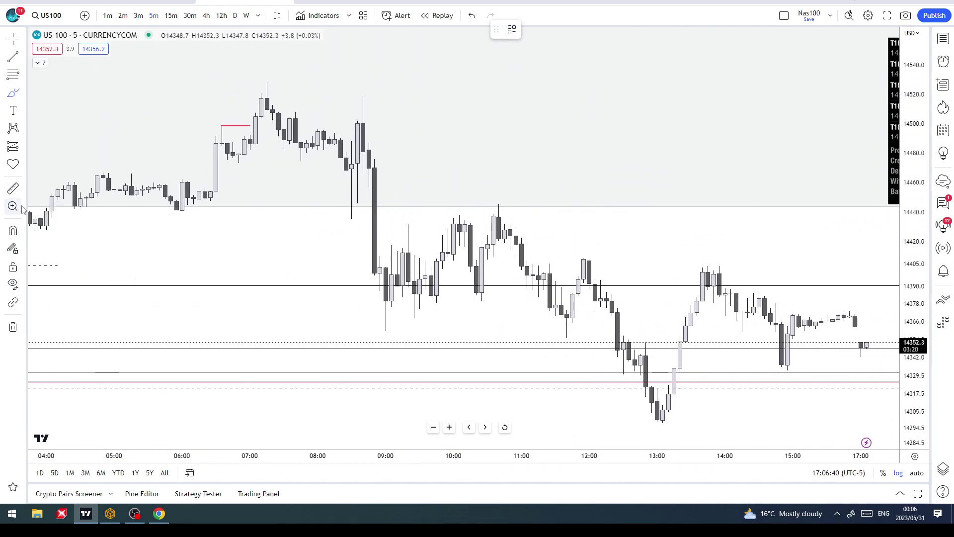
{"action": "left_click", "coordinate": [24, 166]}
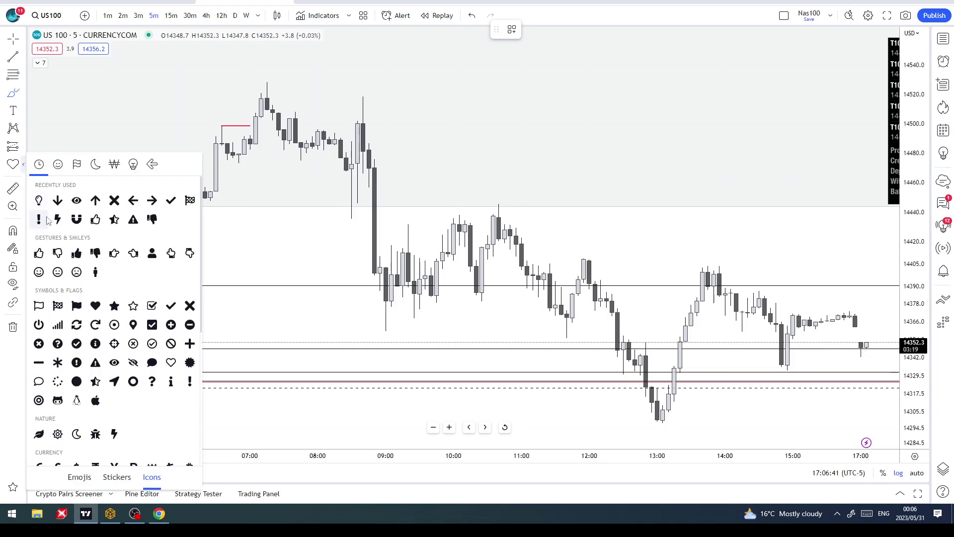
{"action": "left_click", "coordinate": [133, 200]}
{"action": "left_click", "coordinate": [267, 136]}
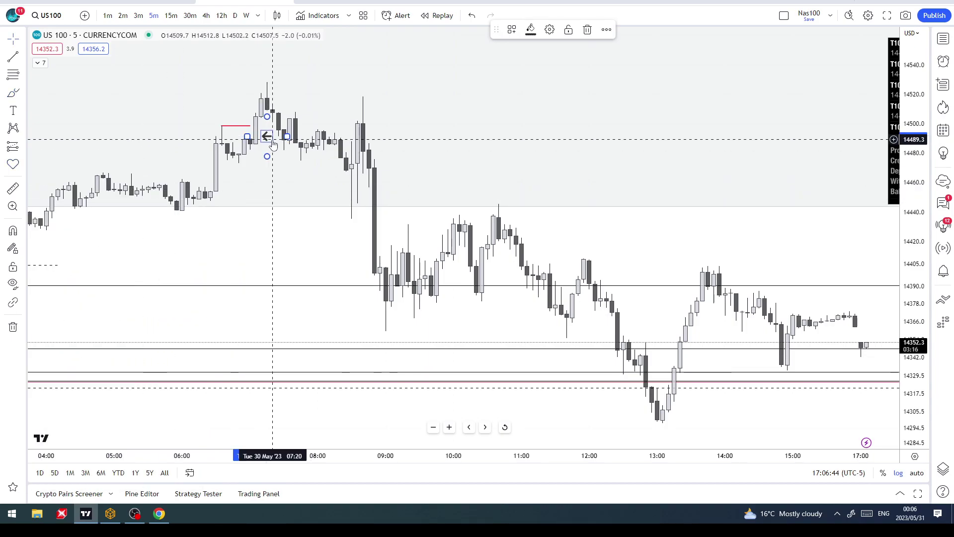
{"action": "left_click", "coordinate": [315, 150]}
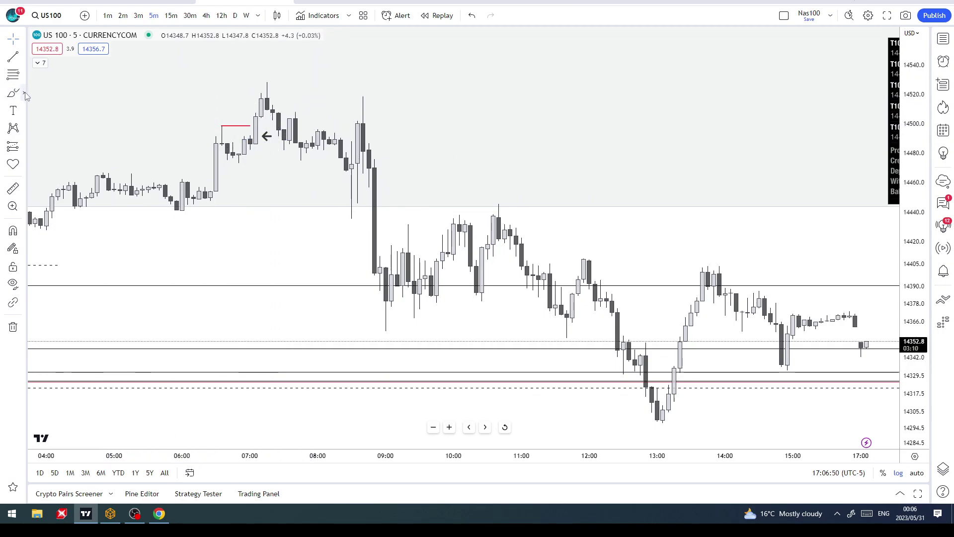
With magnet on, draw a horizontal line at 14485.8 from 07:05 to 09:20 using the CSD template
{"action": "left_click", "coordinate": [23, 59]}
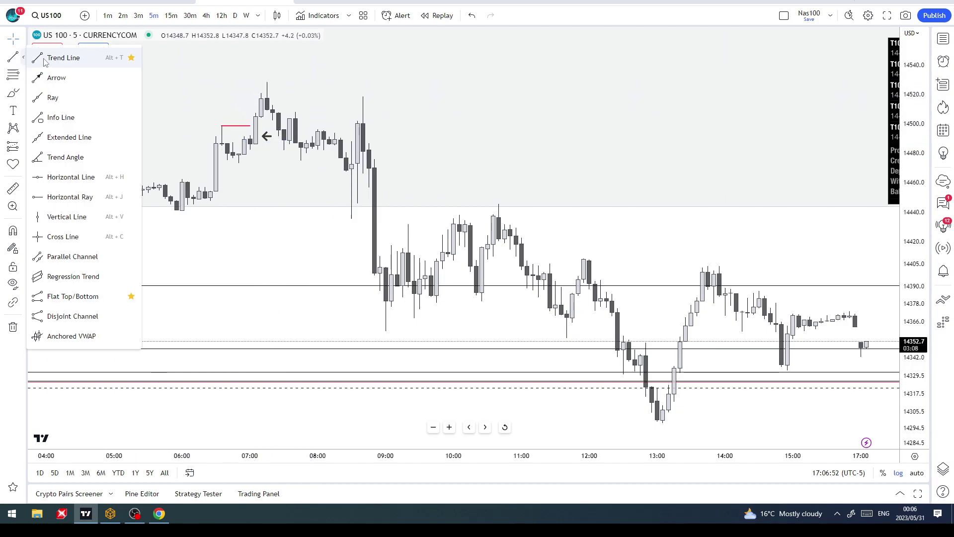
{"action": "left_click", "coordinate": [61, 57]}
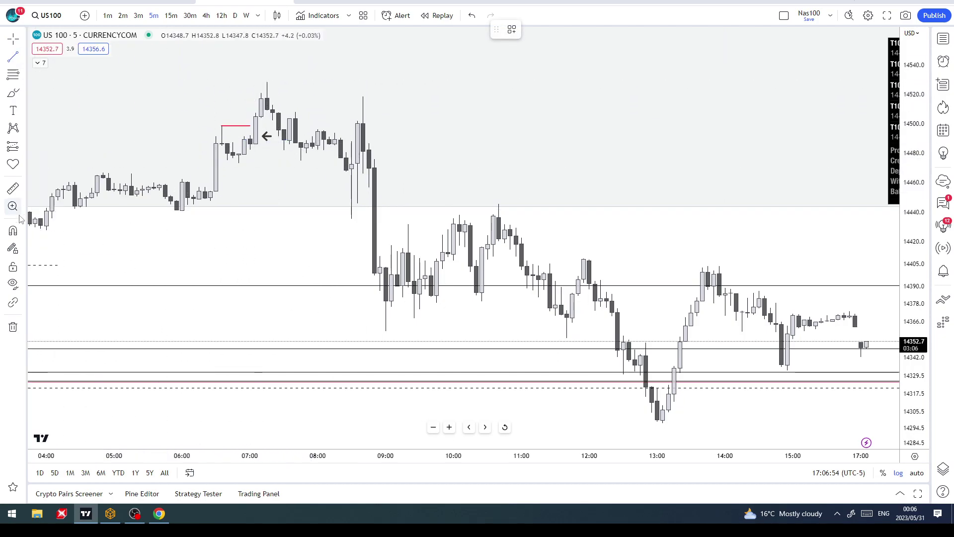
{"action": "left_click", "coordinate": [14, 231]}
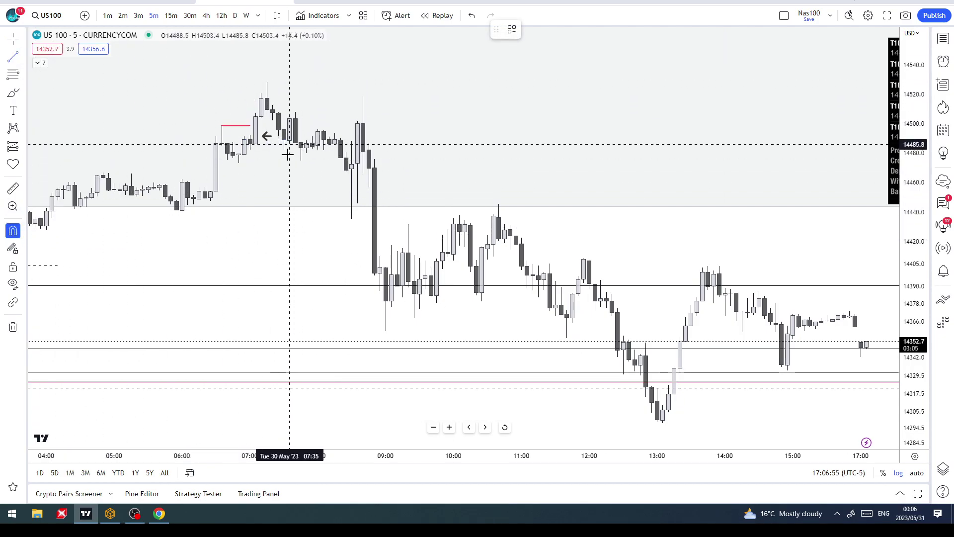
{"action": "left_click", "coordinate": [255, 145]}
{"action": "left_click", "coordinate": [408, 144]}
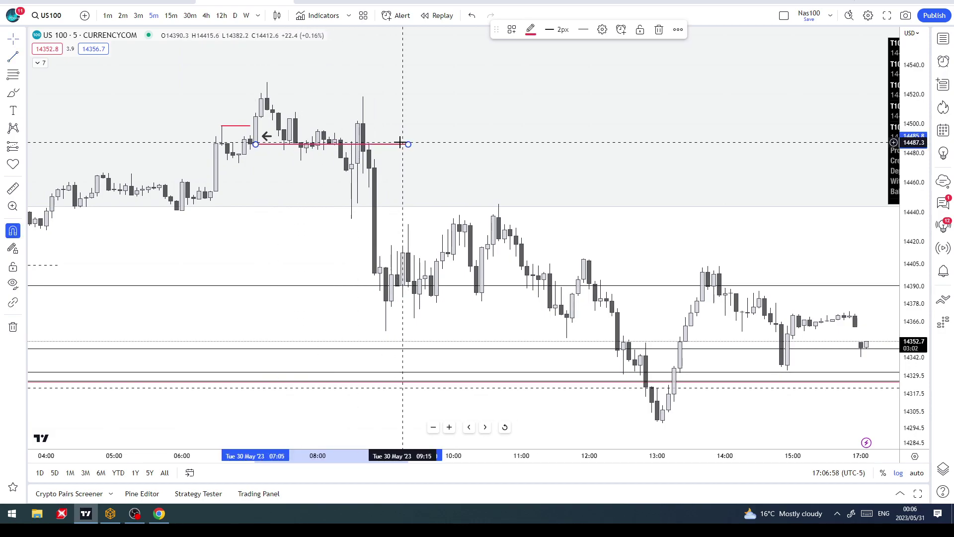
{"action": "left_click", "coordinate": [512, 30]}
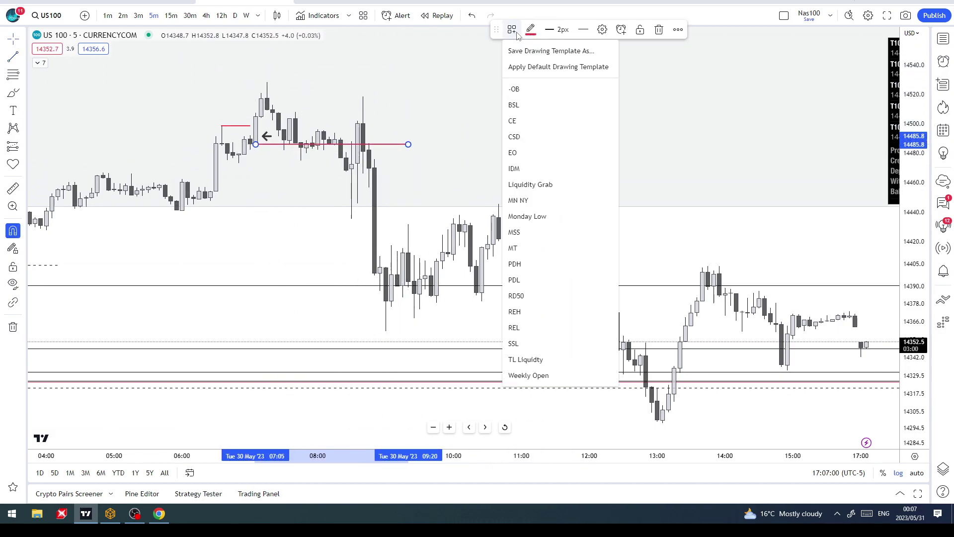
{"action": "left_click", "coordinate": [526, 140]}
{"action": "scroll", "coordinate": [392, 188], "scroll_direction": "down", "scroll_amount": 2}
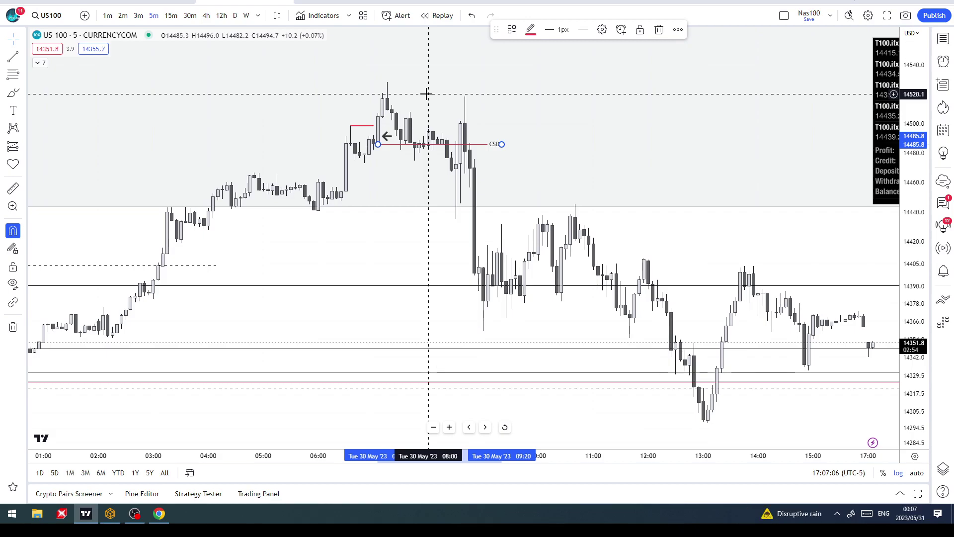
Zoom in and stretch the price scale, then nudge the arrow marker slightly up
{"action": "right_click", "coordinate": [379, 190]}
{"action": "left_click", "coordinate": [388, 160]}
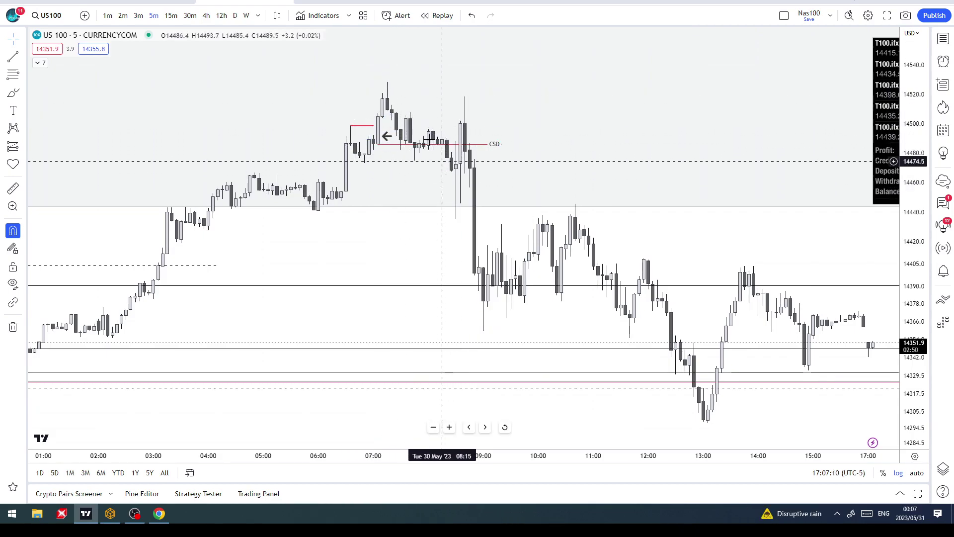
{"action": "left_click_drag", "start_coordinate": [433, 160], "coordinate": [432, 198]}
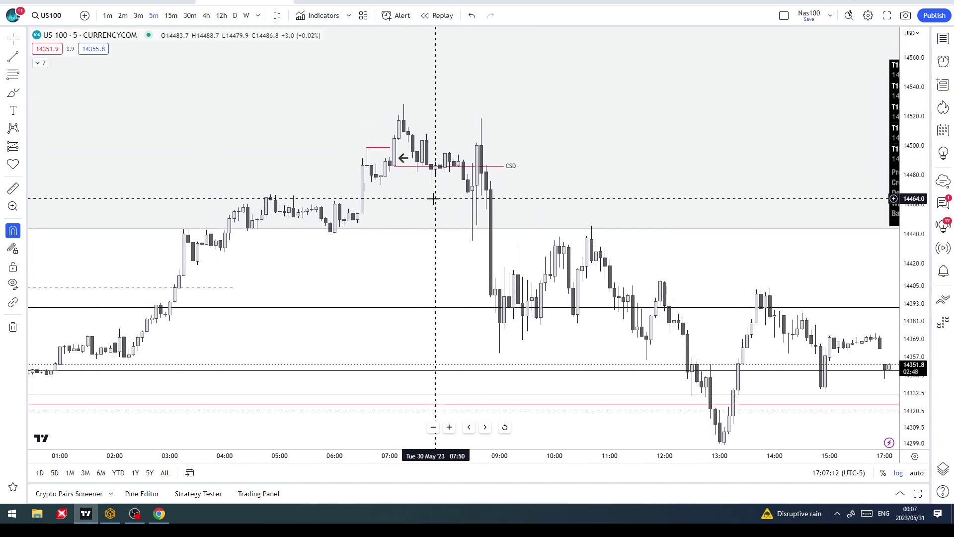
{"action": "scroll", "coordinate": [414, 206], "scroll_direction": "up", "scroll_amount": 1}
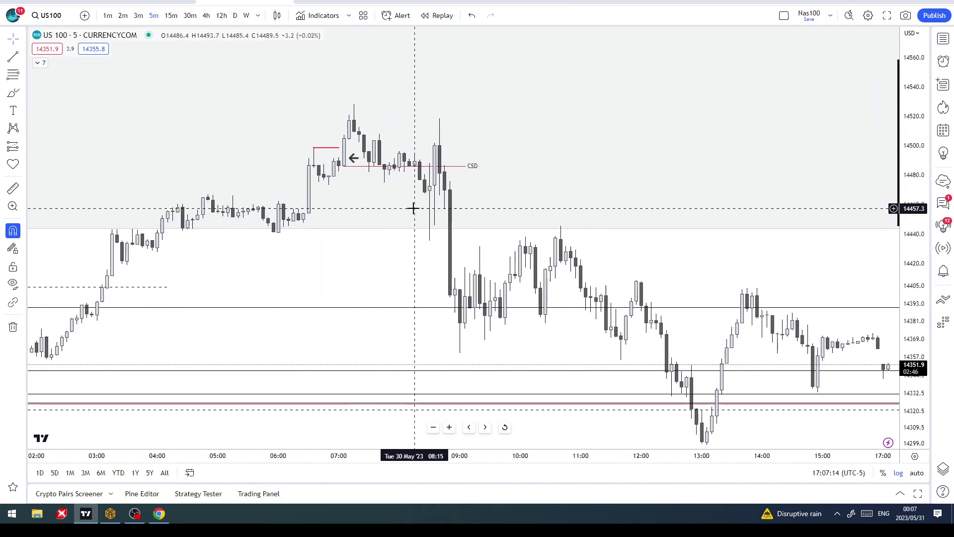
{"action": "scroll", "coordinate": [345, 191], "scroll_direction": "up", "scroll_amount": 1}
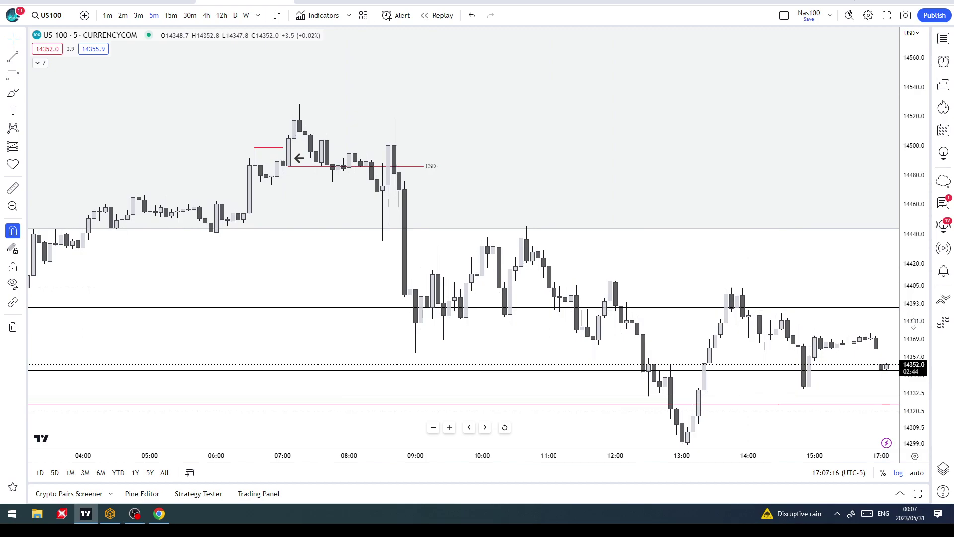
{"action": "left_click_drag", "start_coordinate": [913, 324], "coordinate": [912, 213]}
{"action": "left_click_drag", "start_coordinate": [541, 107], "coordinate": [621, 172]}
{"action": "scroll", "coordinate": [621, 172], "scroll_direction": "up", "scroll_amount": 3}
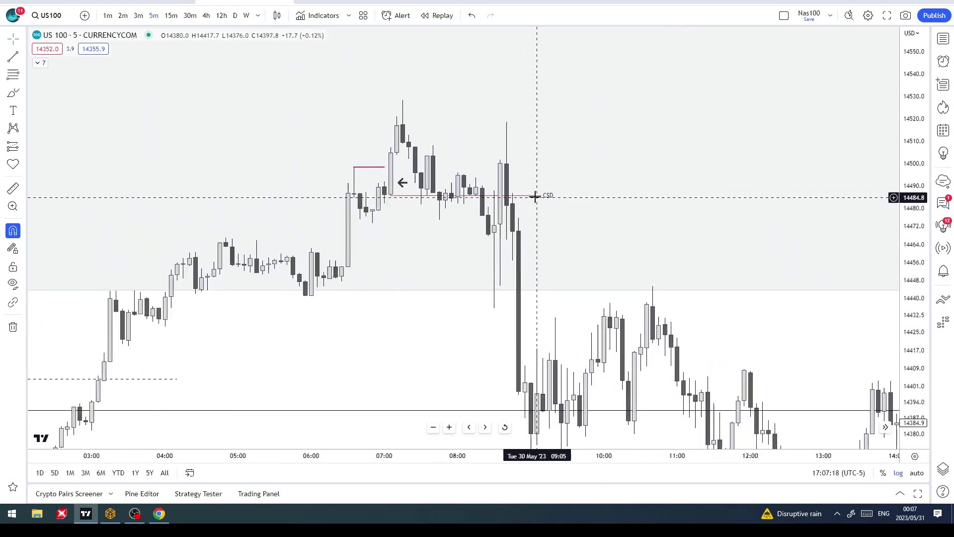
{"action": "left_click_drag", "start_coordinate": [304, 188], "coordinate": [300, 184]}
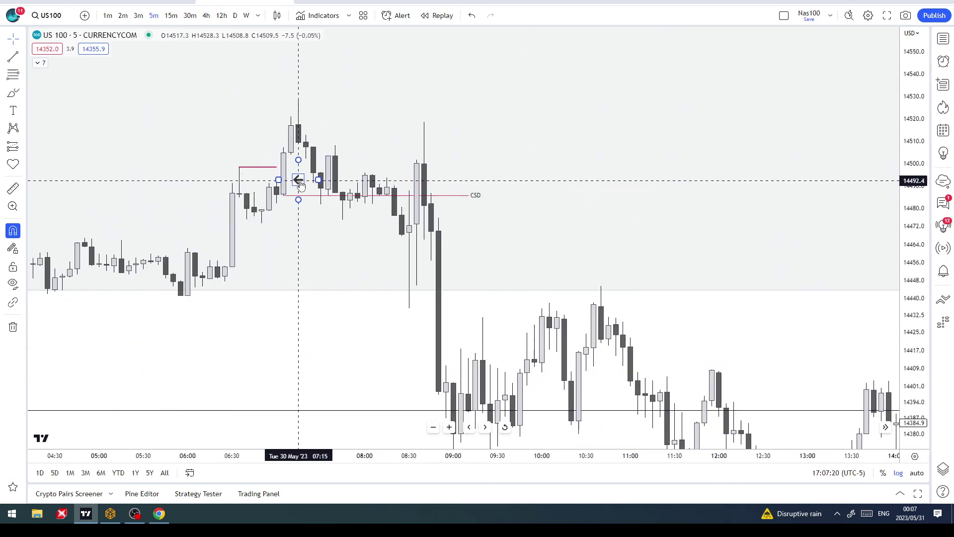
Brush a red circle around the 07:45 candles, then delete it
{"action": "left_click", "coordinate": [13, 93]}
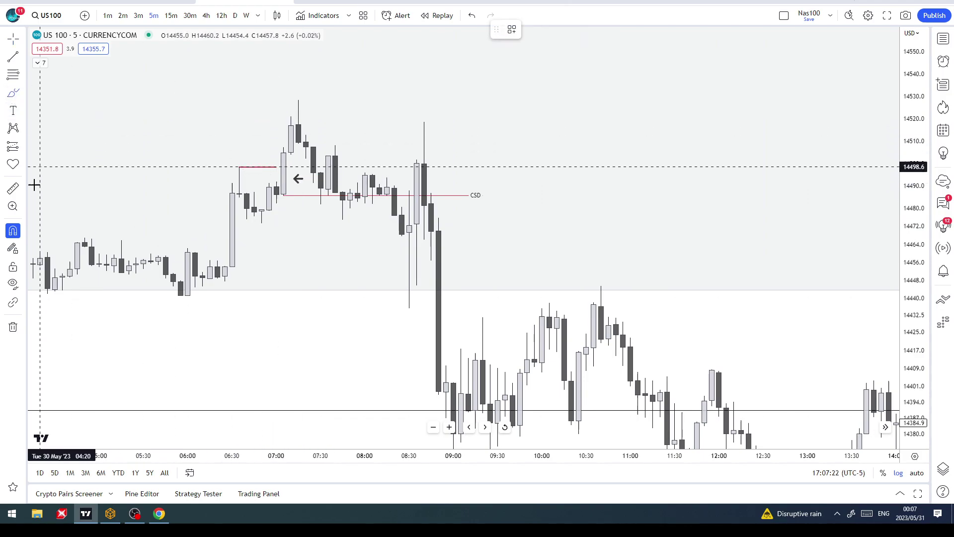
{"action": "left_click", "coordinate": [23, 231]}
{"action": "left_click", "coordinate": [68, 229]}
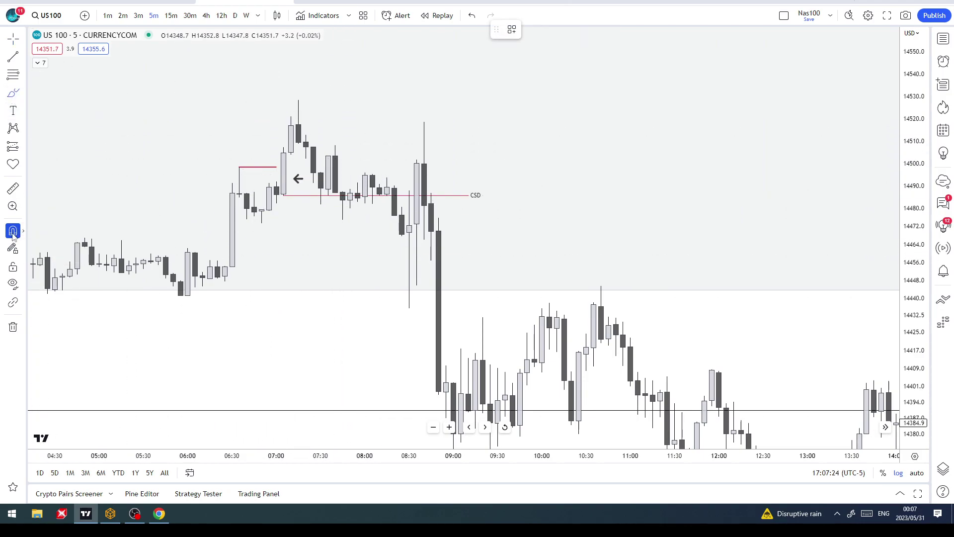
{"action": "mouse_move", "coordinate": [342, 202]}
{"action": "left_mouse_down"}
{"action": "mouse_move", "coordinate": [340, 217]}
{"action": "mouse_move", "coordinate": [335, 195]}
{"action": "mouse_move", "coordinate": [315, 206]}
{"action": "left_mouse_up"}
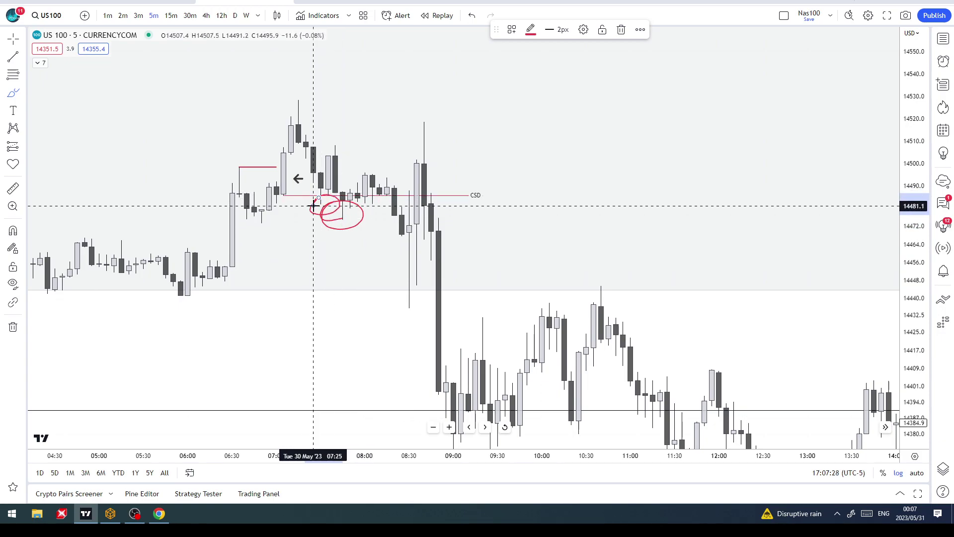
{"action": "key", "text": "Delete"}
{"action": "key", "text": "Escape"}
{"action": "key", "text": "Delete"}
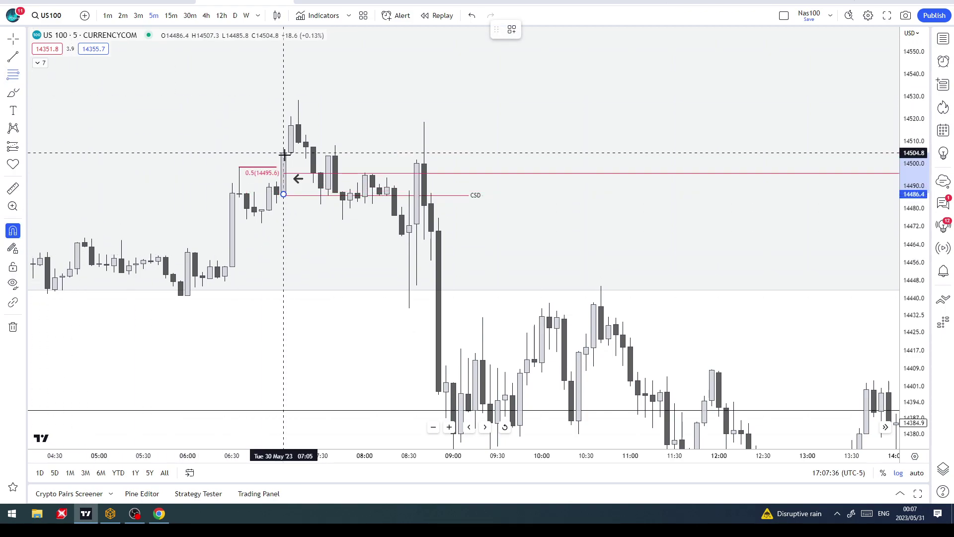
Finish the 0.5 level and place a short position at 08:10 with entry 14495.7 on it
{"action": "left_click_drag", "start_coordinate": [284, 154], "coordinate": [284, 153]}
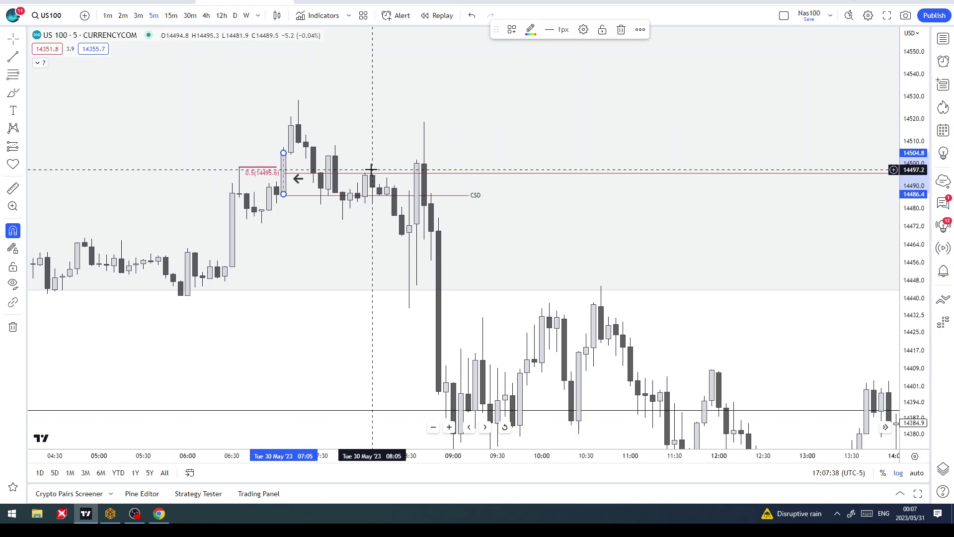
{"action": "left_click", "coordinate": [22, 146]}
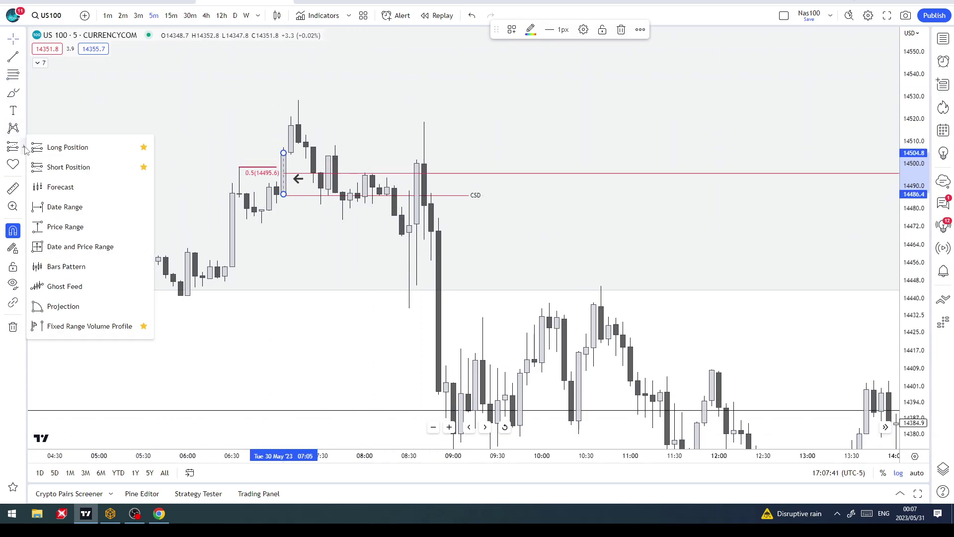
{"action": "left_click", "coordinate": [66, 169]}
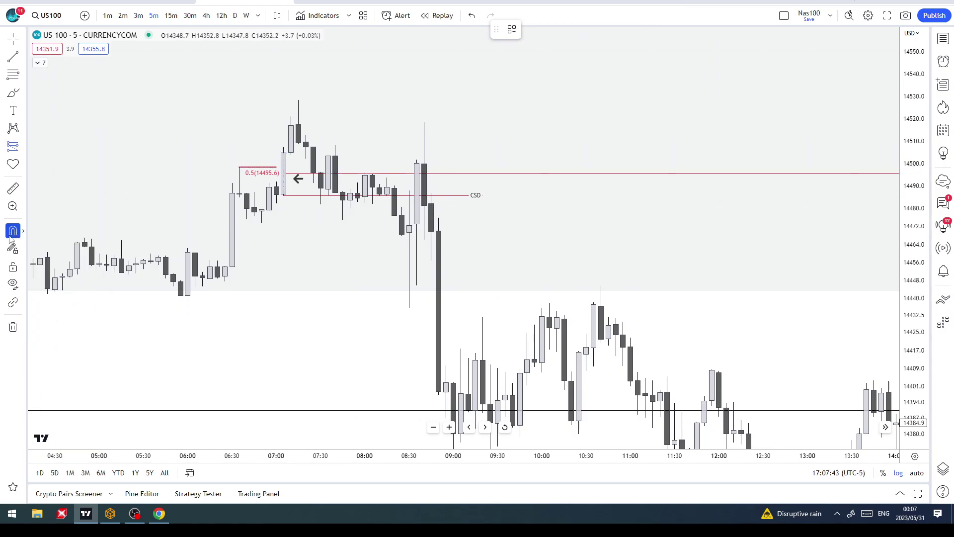
{"action": "left_click", "coordinate": [379, 173]}
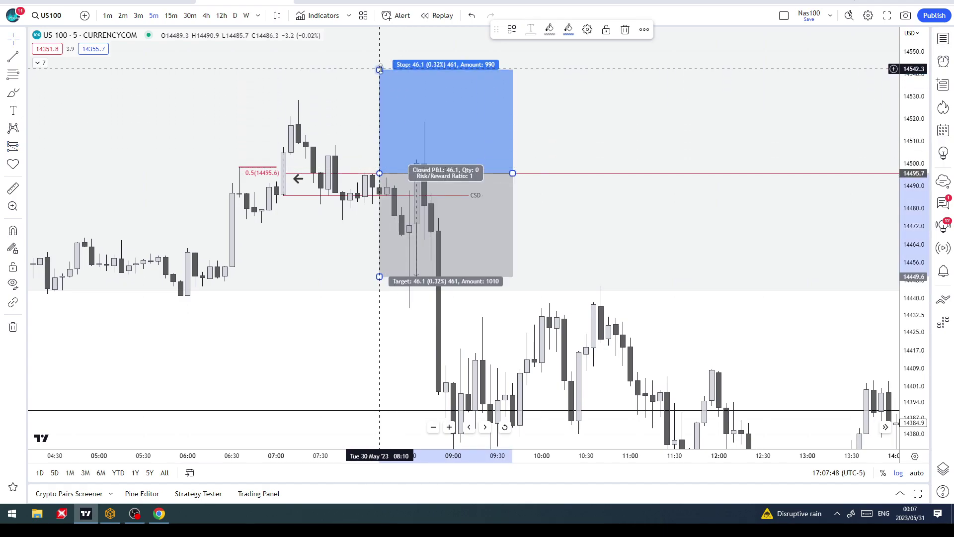
Adjust the short position to stop 14529.4 and target near 14361, starting at 09:20 (R/R 3.97)
{"action": "left_click_drag", "start_coordinate": [379, 70], "coordinate": [375, 97]}
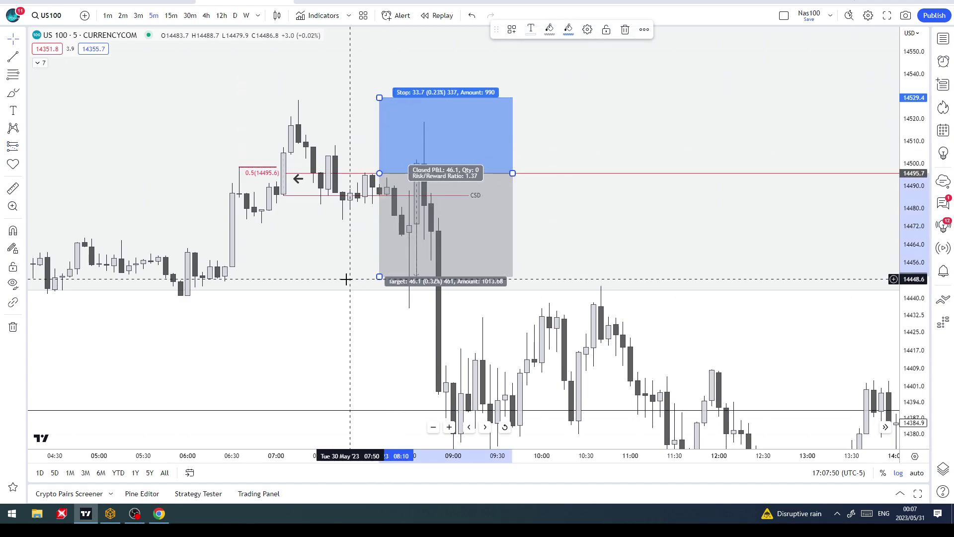
{"action": "left_click_drag", "start_coordinate": [344, 277], "coordinate": [388, 211]}
{"action": "scroll", "coordinate": [391, 213], "scroll_direction": "down", "scroll_amount": 3}
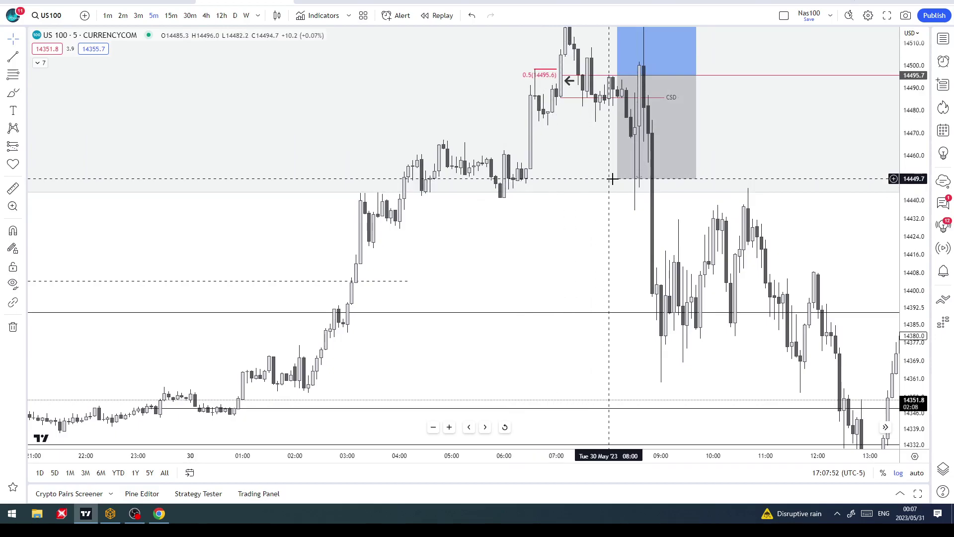
{"action": "mouse_move", "coordinate": [617, 178]}
{"action": "left_mouse_down"}
{"action": "mouse_move", "coordinate": [651, 331]}
{"action": "mouse_move", "coordinate": [615, 188]}
{"action": "mouse_move", "coordinate": [581, 247]}
{"action": "mouse_move", "coordinate": [583, 428]}
{"action": "left_mouse_up"}
{"action": "mouse_move", "coordinate": [562, 204]}
{"action": "left_mouse_down"}
{"action": "mouse_move", "coordinate": [590, 249]}
{"action": "mouse_move", "coordinate": [645, 270]}
{"action": "left_mouse_up"}
{"action": "scroll", "coordinate": [595, 262], "scroll_direction": "up", "scroll_amount": 3}
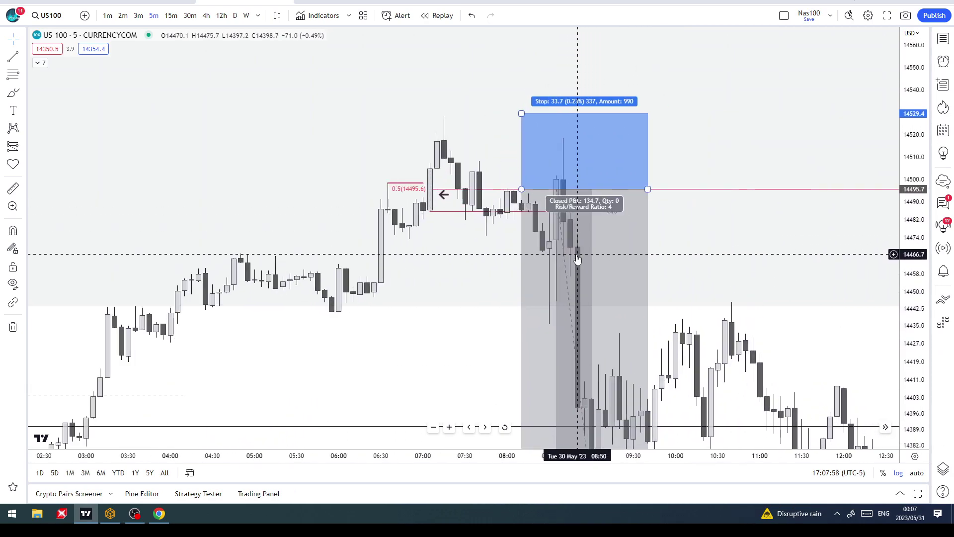
{"action": "left_click_drag", "start_coordinate": [522, 189], "coordinate": [620, 189]}
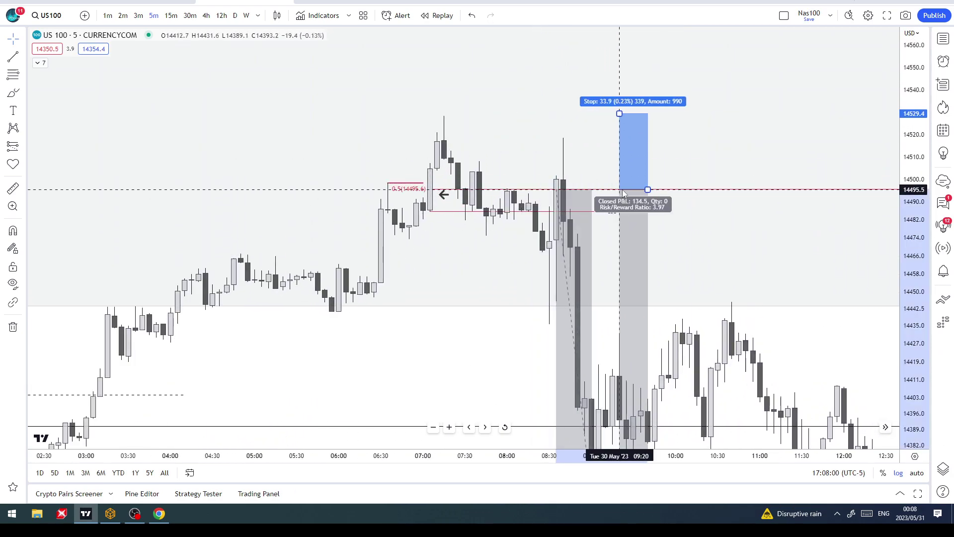
{"action": "left_click_drag", "start_coordinate": [710, 243], "coordinate": [725, 206]}
{"action": "scroll", "coordinate": [655, 217], "scroll_direction": "up", "scroll_amount": 2}
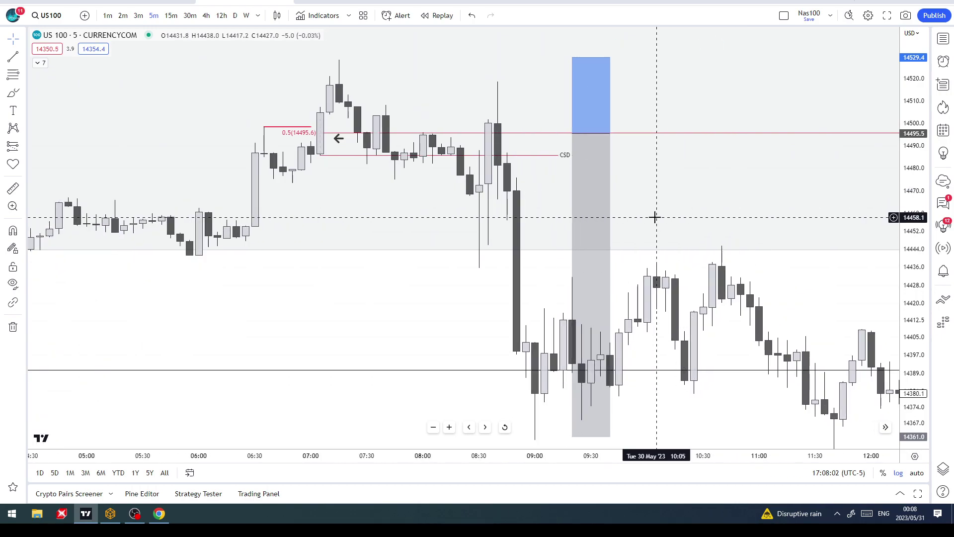
{"action": "left_click_drag", "start_coordinate": [653, 178], "coordinate": [633, 202]}
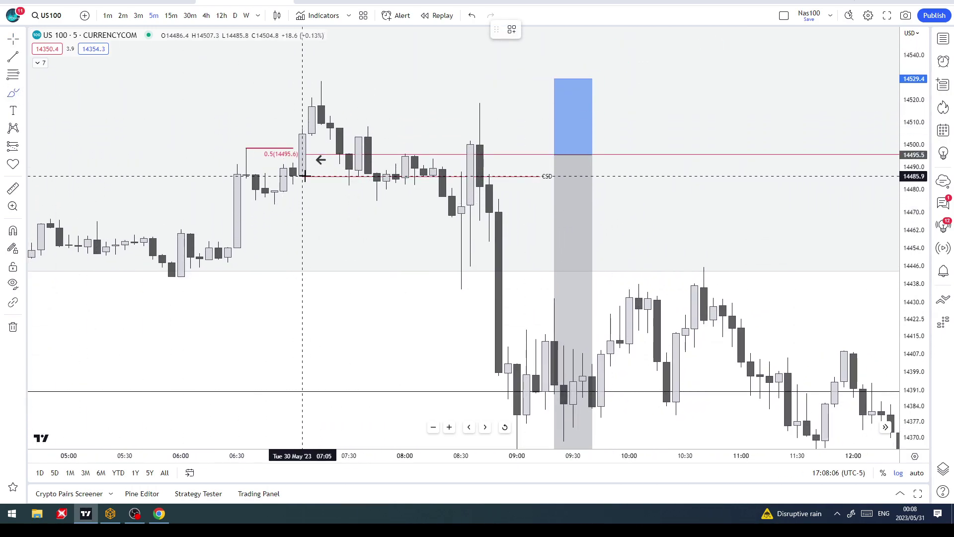
{"action": "left_click_drag", "start_coordinate": [304, 176], "coordinate": [314, 88]}
{"action": "key", "text": "Delete"}
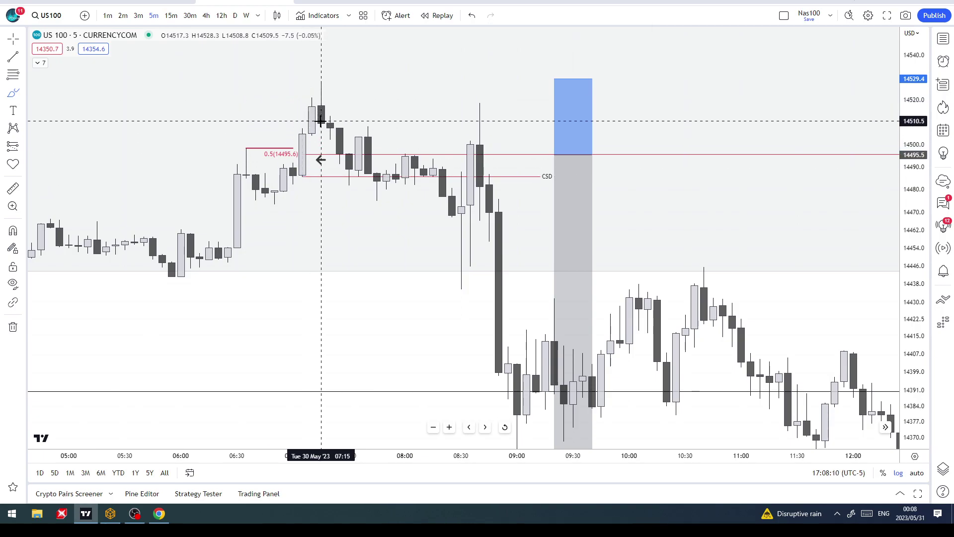
{"action": "left_click_drag", "start_coordinate": [322, 120], "coordinate": [323, 85]}
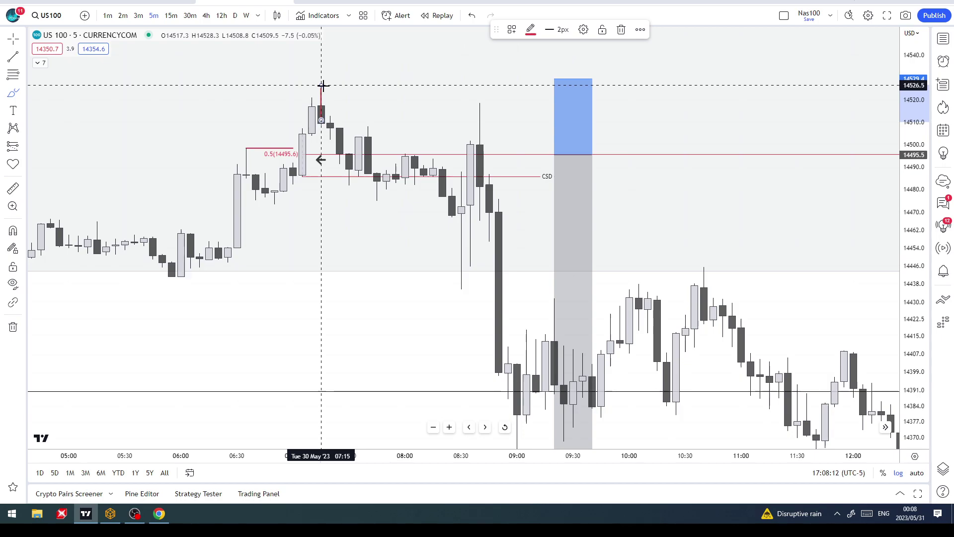
{"action": "key", "text": "Delete"}
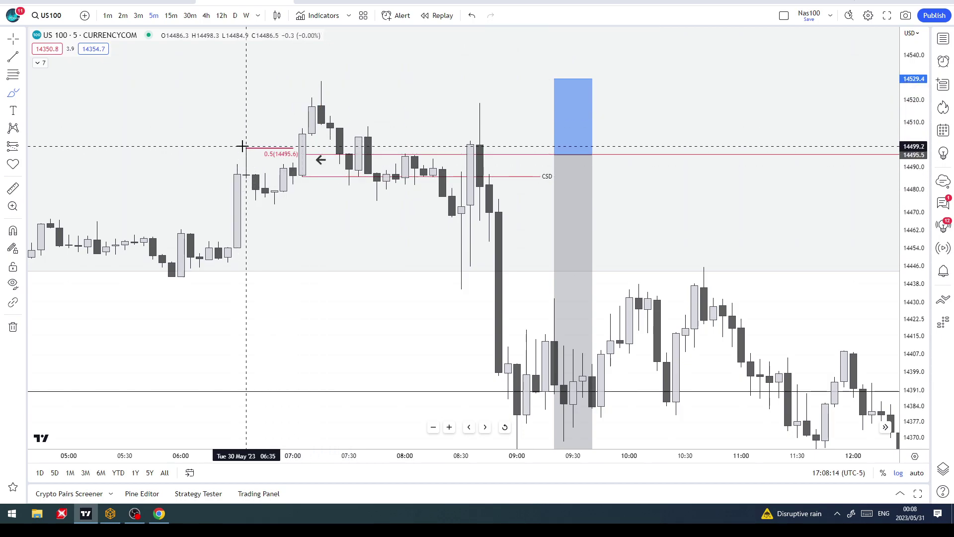
{"action": "left_click_drag", "start_coordinate": [300, 177], "coordinate": [420, 178]}
{"action": "key", "text": "Delete"}
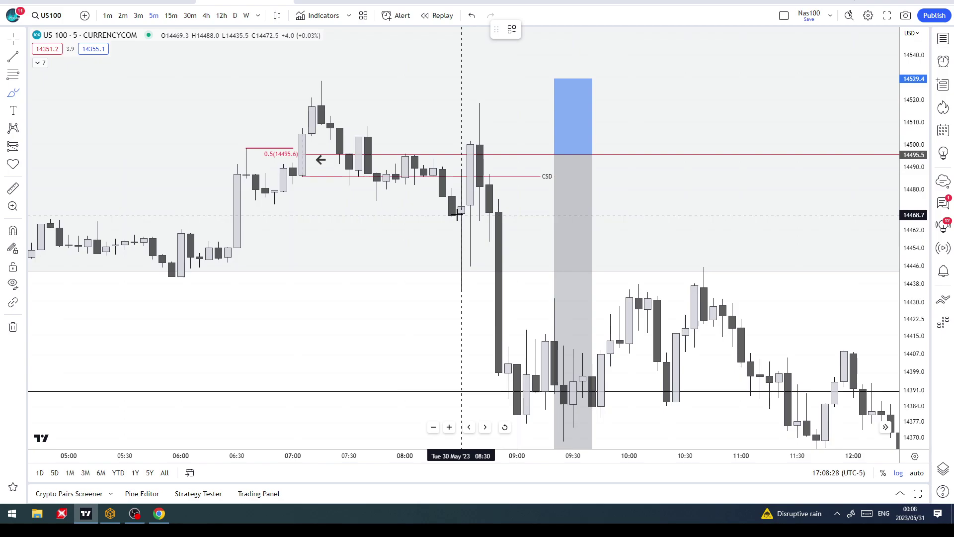
{"action": "left_click_drag", "start_coordinate": [461, 215], "coordinate": [489, 114]}
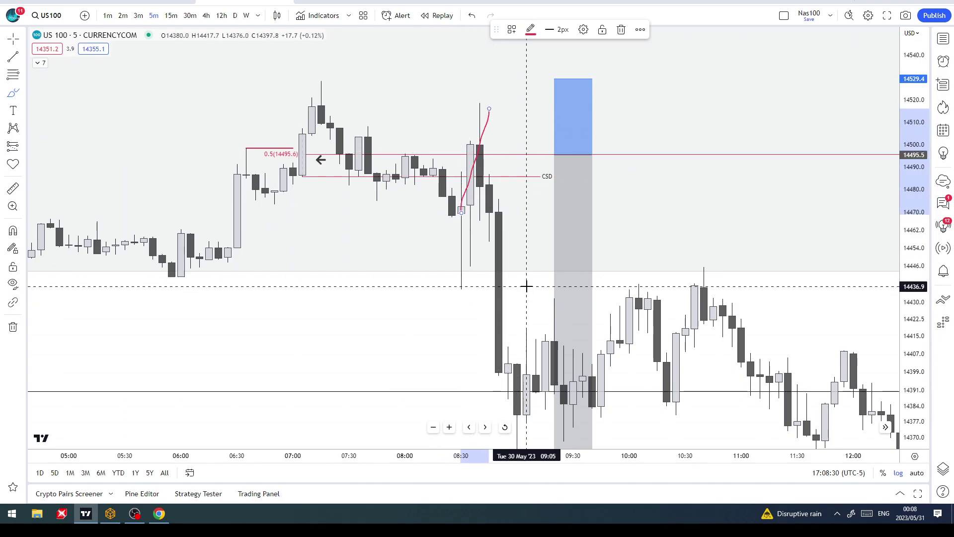
{"action": "key", "text": "ctrl+z"}
{"action": "left_click_drag", "start_coordinate": [527, 284], "coordinate": [453, 224]}
{"action": "scroll", "coordinate": [453, 223], "scroll_direction": "down", "scroll_amount": 4}
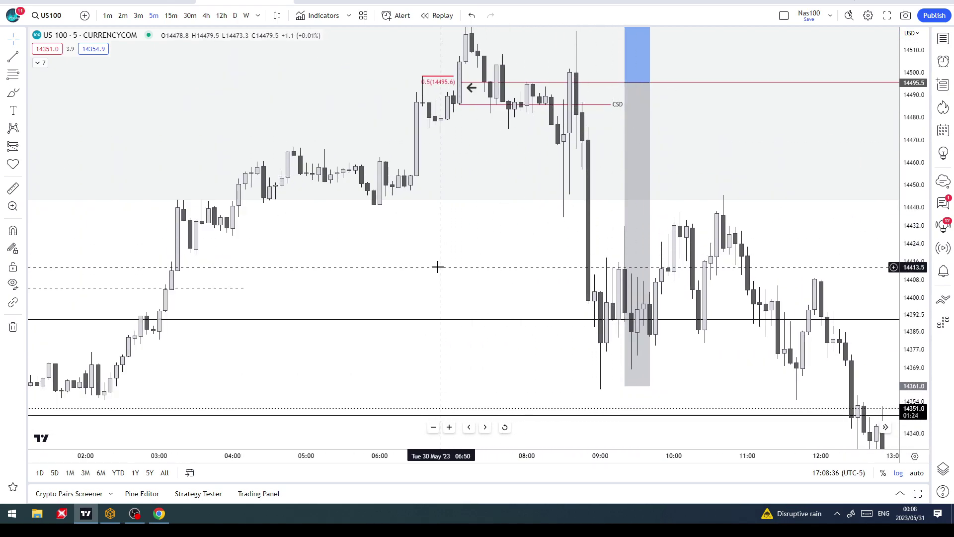
Pan and stretch the chart to show the 29 May evening through 30 May 03:00 candles
{"action": "scroll", "coordinate": [437, 266], "scroll_direction": "down", "scroll_amount": 4}
{"action": "left_click_drag", "start_coordinate": [517, 271], "coordinate": [543, 300]}
{"action": "left_click_drag", "start_coordinate": [908, 137], "coordinate": [907, 176]}
{"action": "left_click_drag", "start_coordinate": [549, 295], "coordinate": [726, 179]}
{"action": "scroll", "coordinate": [628, 288], "scroll_direction": "down", "scroll_amount": 5}
{"action": "left_click_drag", "start_coordinate": [911, 422], "coordinate": [908, 219]}
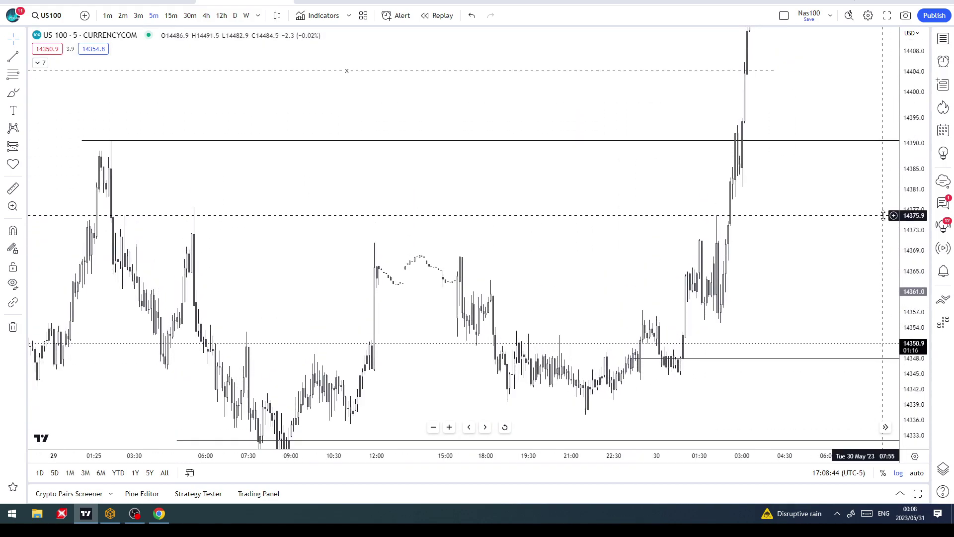
{"action": "left_click_drag", "start_coordinate": [775, 309], "coordinate": [782, 218]}
{"action": "scroll", "coordinate": [643, 312], "scroll_direction": "up", "scroll_amount": 3}
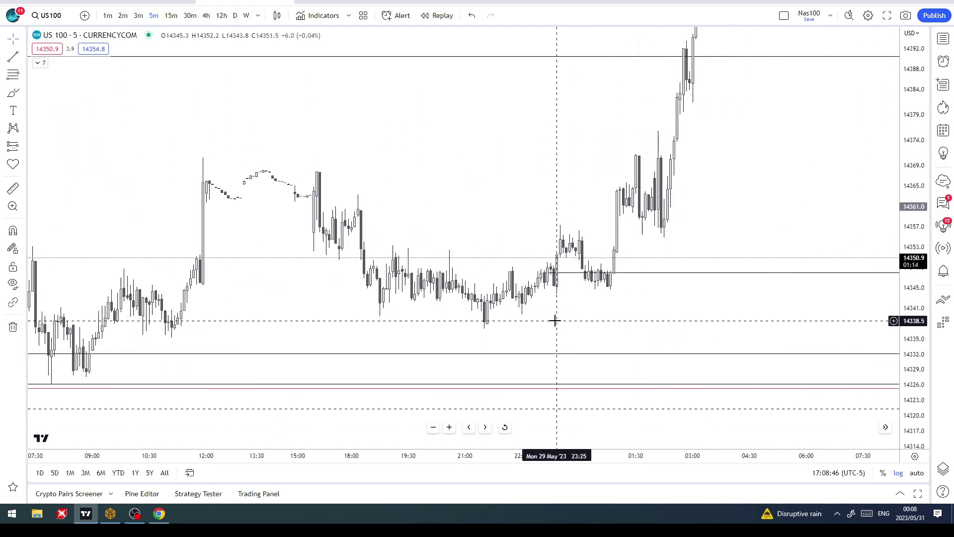
{"action": "left_click_drag", "start_coordinate": [556, 320], "coordinate": [512, 376]}
{"action": "scroll", "coordinate": [653, 342], "scroll_direction": "up", "scroll_amount": 1}
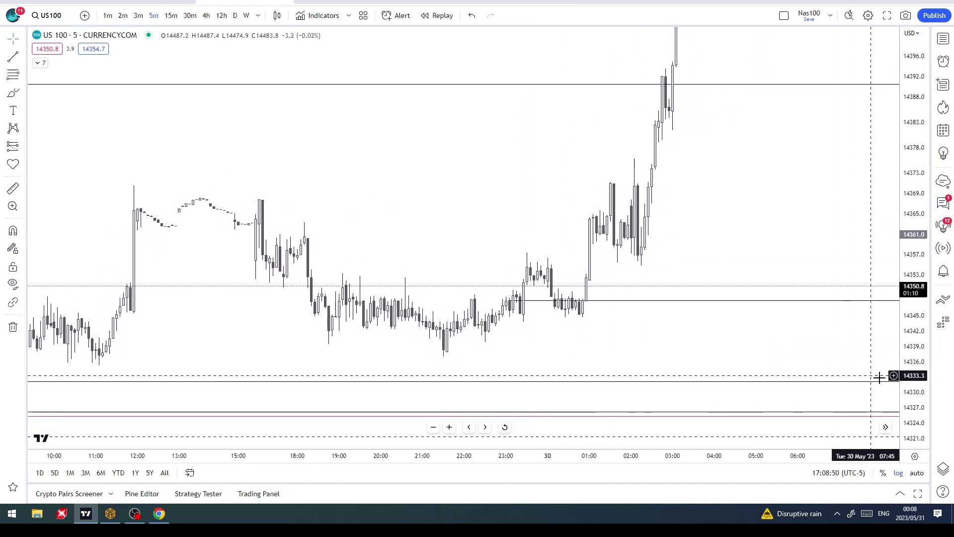
{"action": "left_click_drag", "start_coordinate": [917, 383], "coordinate": [918, 351]}
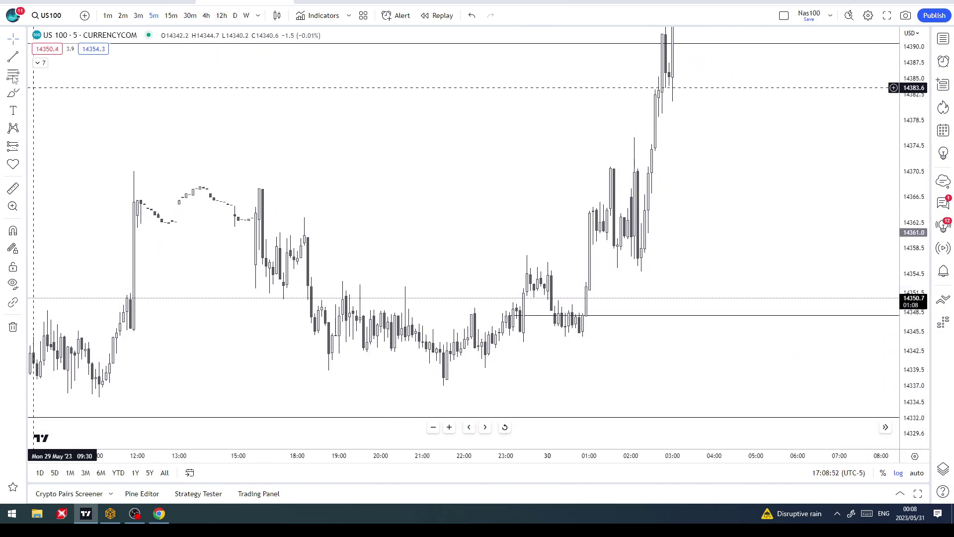
Draw a red trend line along the 29 May evening lows
{"action": "left_click", "coordinate": [24, 57]}
{"action": "left_click", "coordinate": [56, 64]}
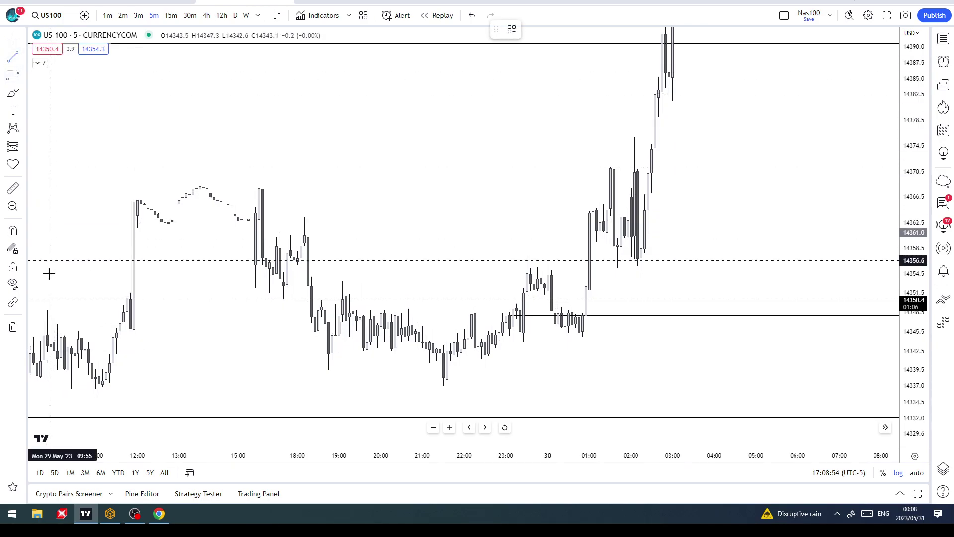
{"action": "left_click", "coordinate": [329, 373]}
{"action": "left_click", "coordinate": [436, 373]}
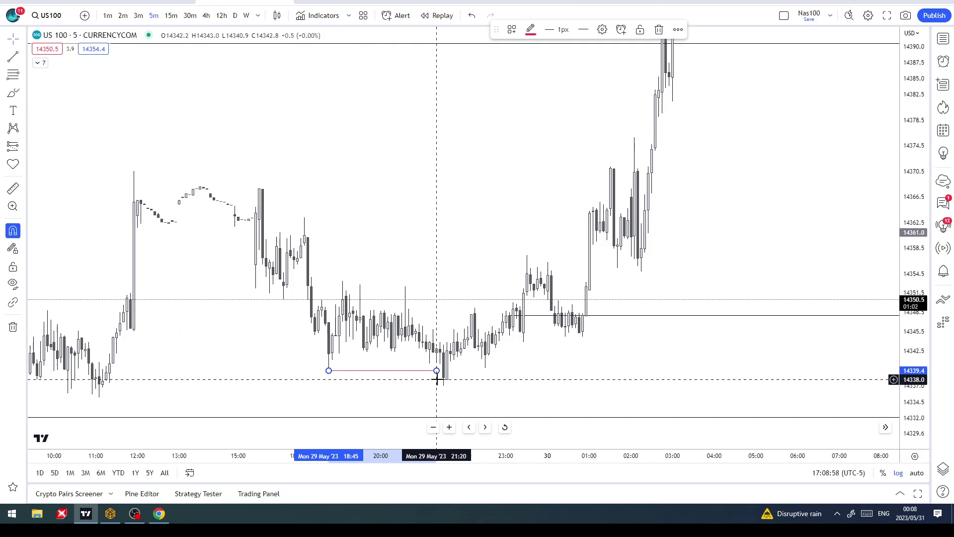
{"action": "left_click", "coordinate": [494, 373]}
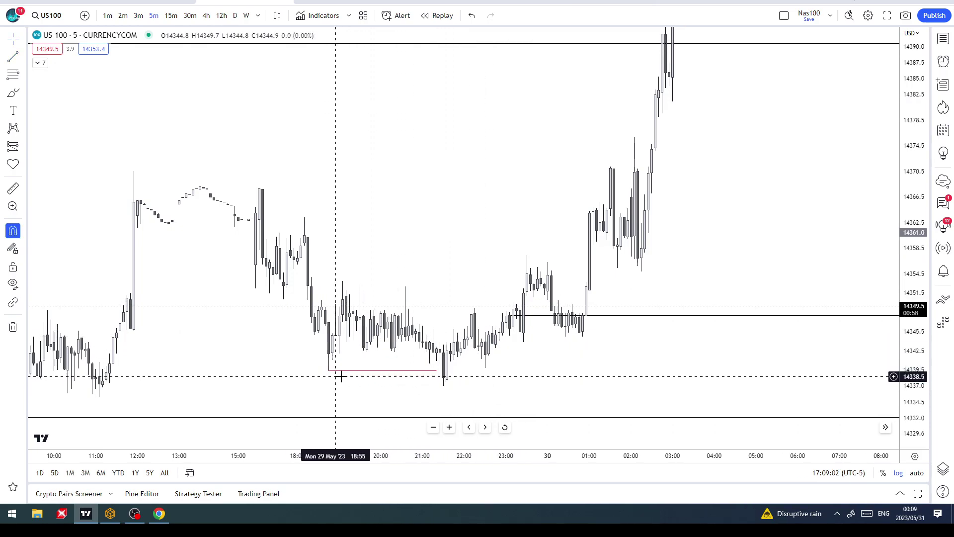
Draw a second line from about 21:30 to 23:50 at 14343.4 using the CSD template
{"action": "left_click", "coordinate": [24, 57]}
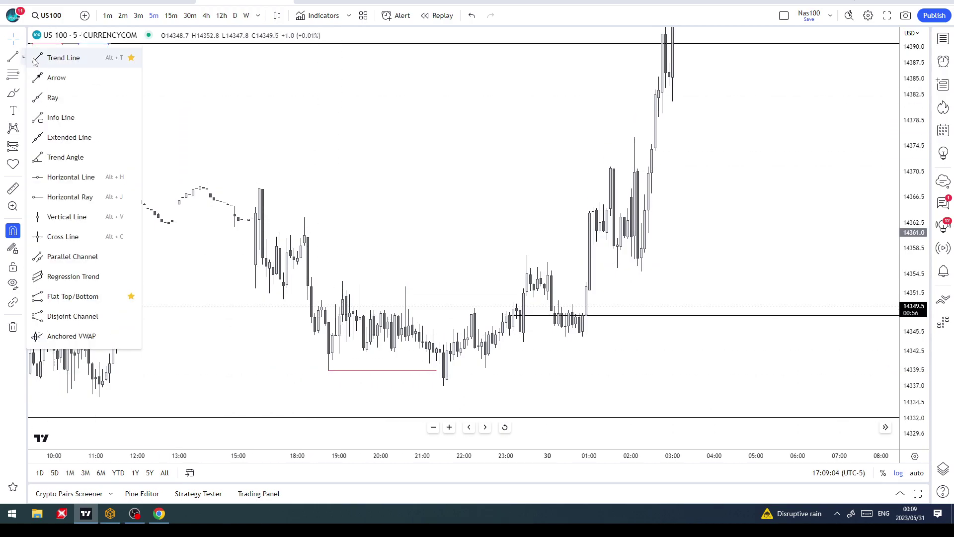
{"action": "left_click", "coordinate": [44, 58]}
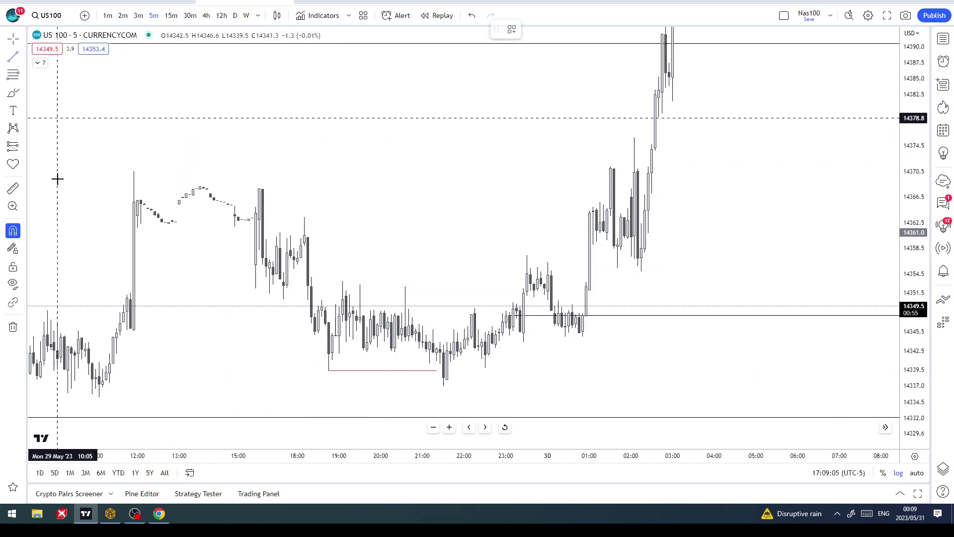
{"action": "left_click", "coordinate": [444, 335]}
{"action": "left_click", "coordinate": [539, 355]}
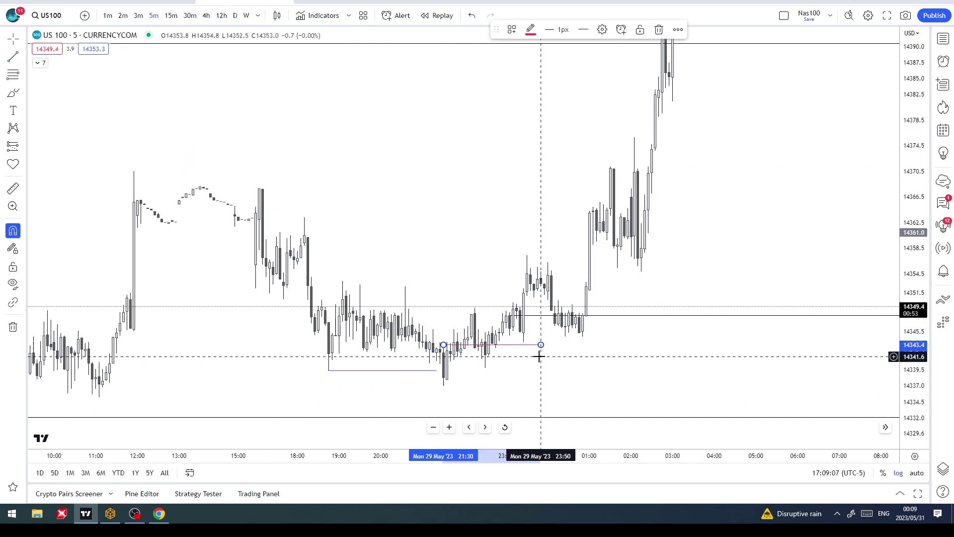
{"action": "left_click", "coordinate": [511, 29]}
{"action": "left_click", "coordinate": [522, 139]}
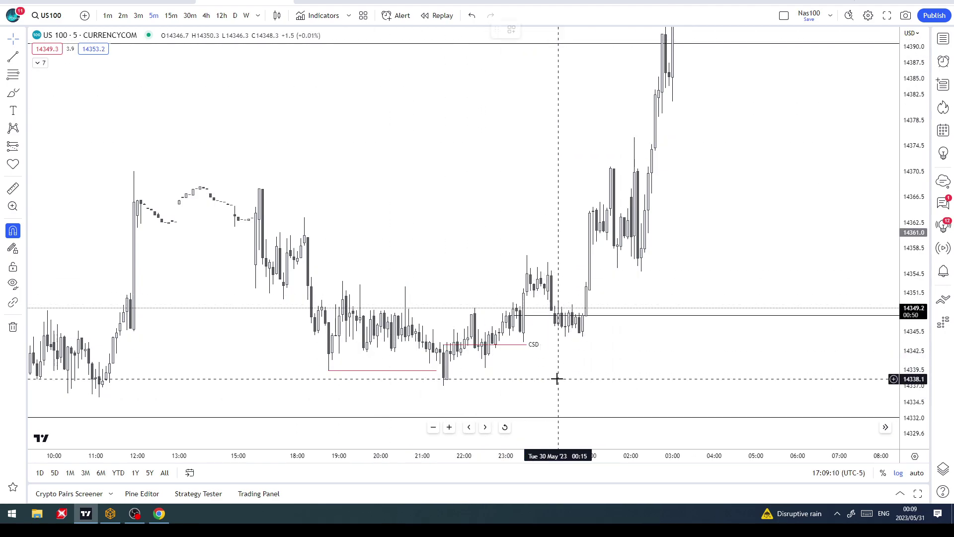
Turn off magnet snapping and deselect the current drawing
{"action": "left_click", "coordinate": [15, 230]}
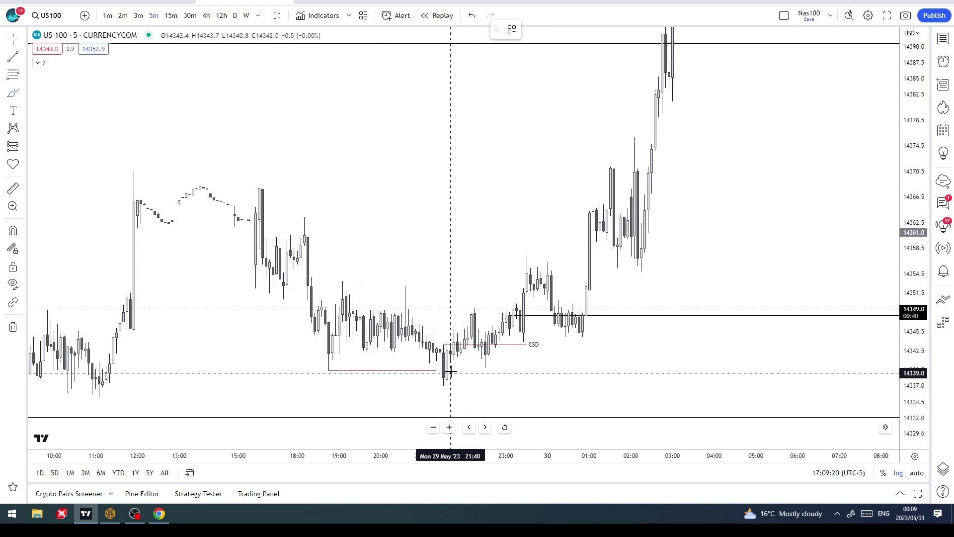
{"action": "left_click", "coordinate": [455, 333]}
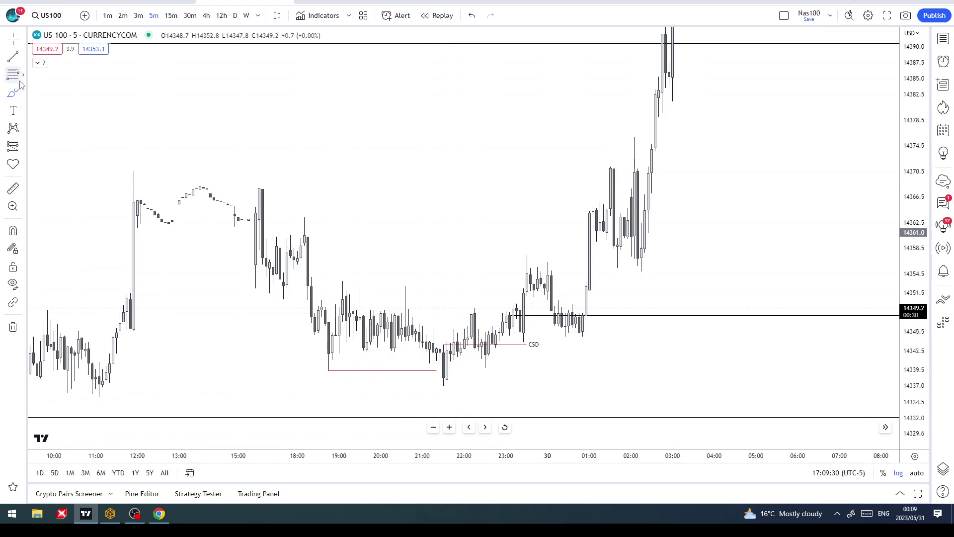
Place a trial short position at the CSD level, then delete it
{"action": "left_click", "coordinate": [23, 149]}
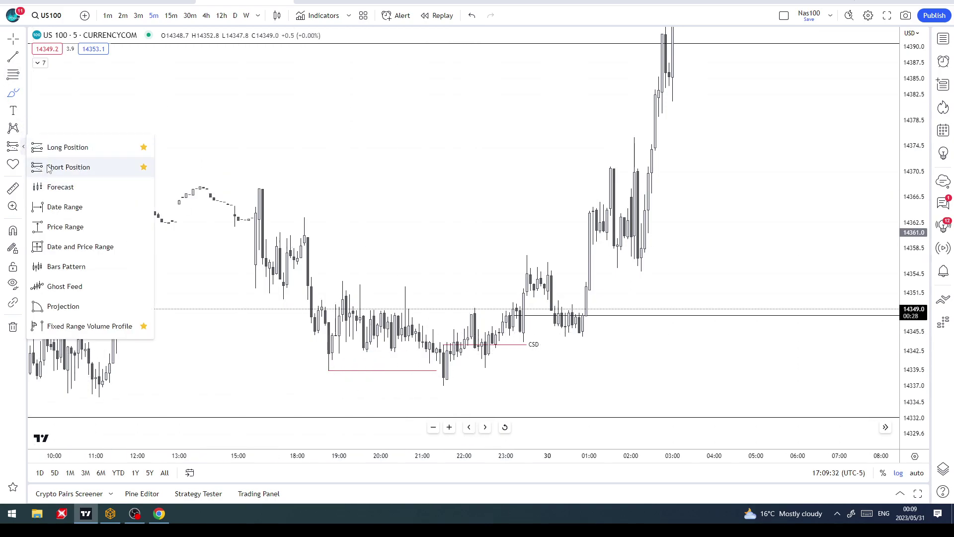
{"action": "left_click", "coordinate": [70, 165]}
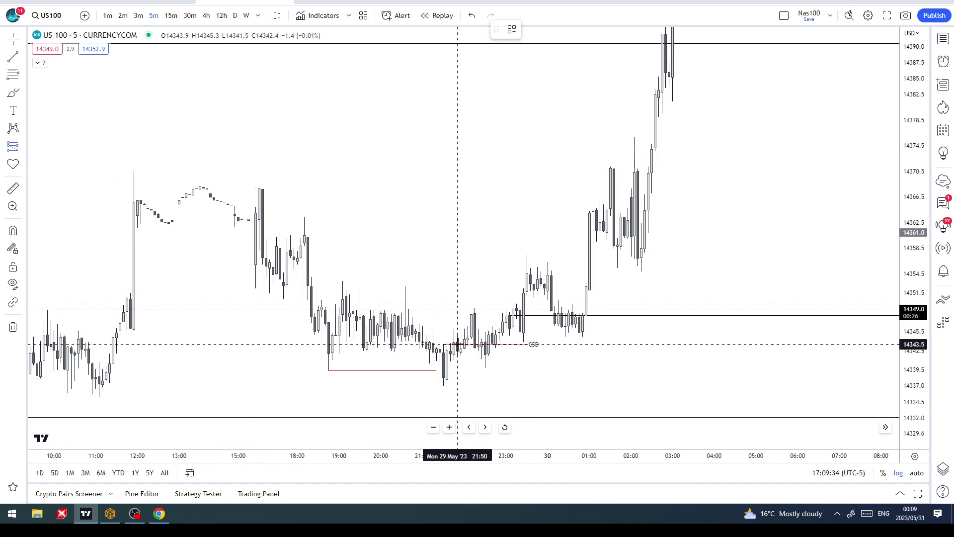
{"action": "left_click", "coordinate": [462, 344]}
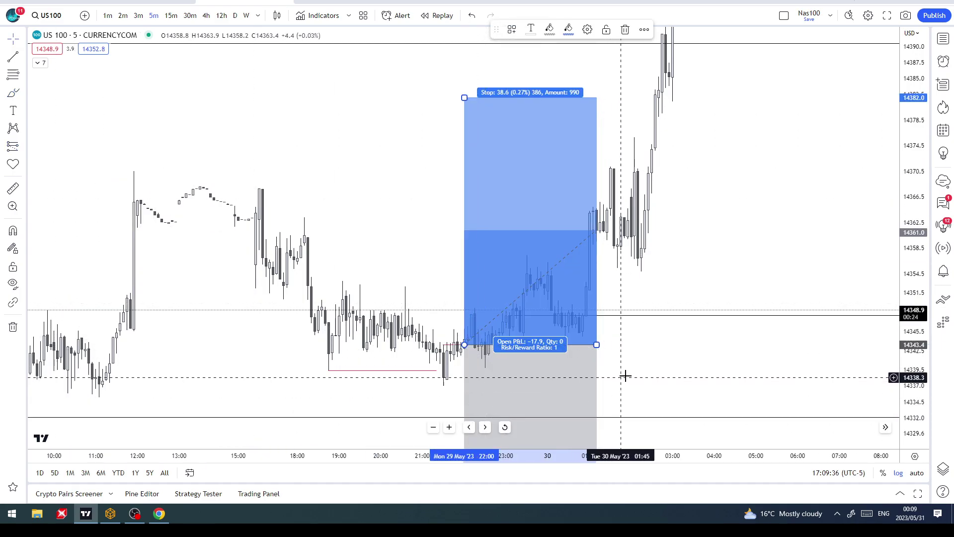
{"action": "left_click_drag", "start_coordinate": [624, 377], "coordinate": [635, 330]}
{"action": "left_click", "coordinate": [551, 326]}
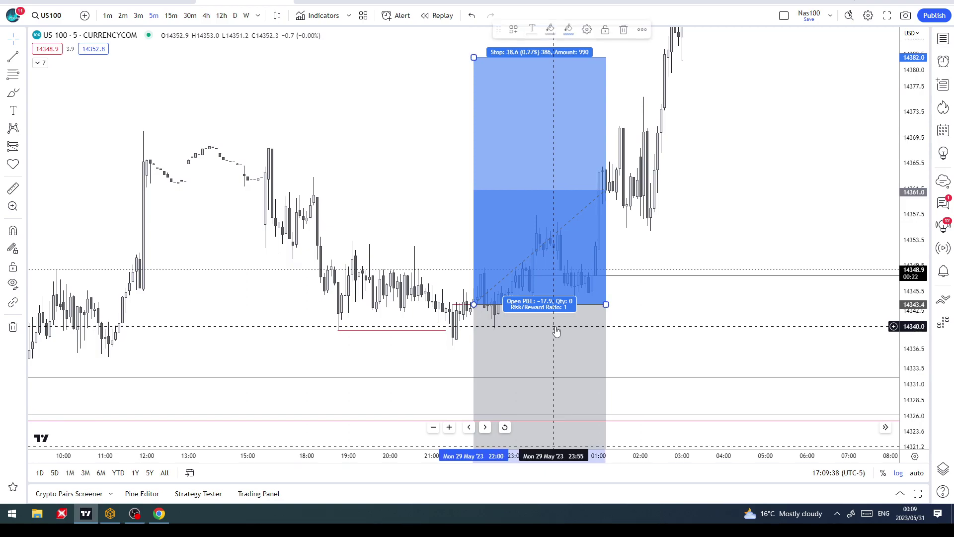
{"action": "key", "text": "Delete"}
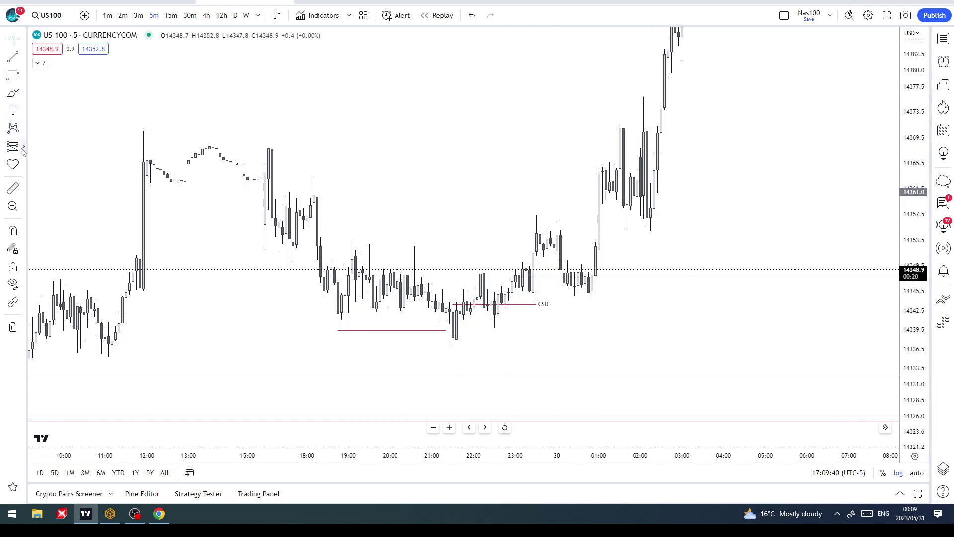
Place a long position at 14343.4 with stop 14335.7 and target 14372.6, ending around 23:15
{"action": "left_click", "coordinate": [22, 149]}
{"action": "left_click", "coordinate": [55, 145]}
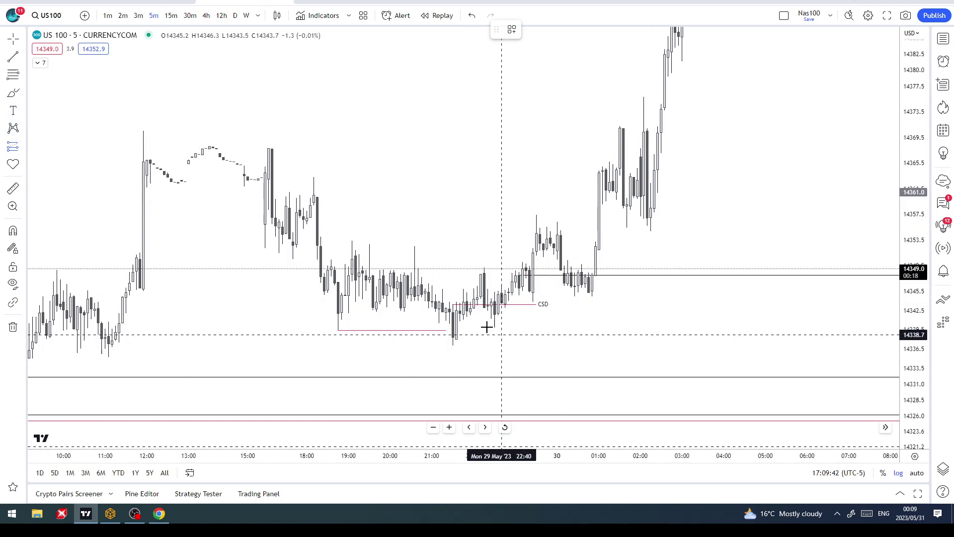
{"action": "left_click", "coordinate": [470, 304]}
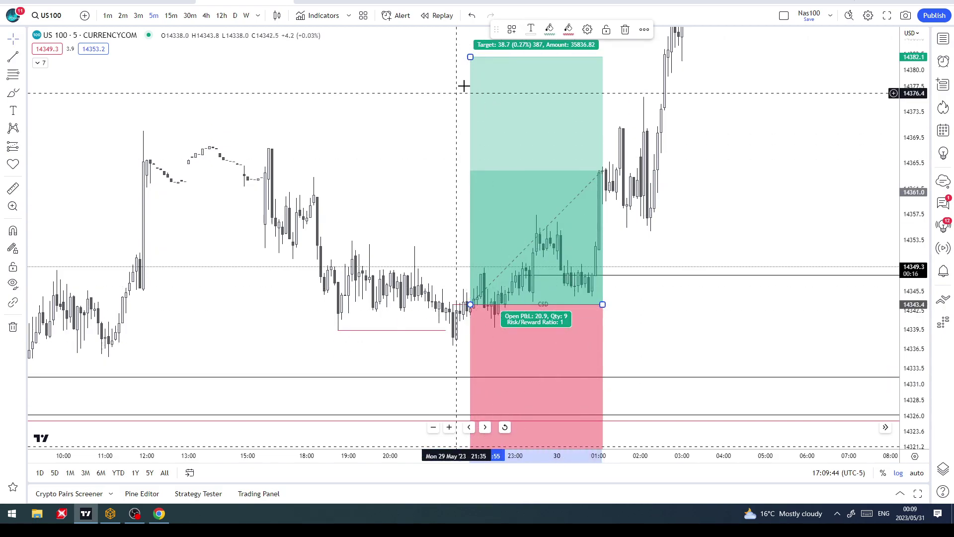
{"action": "mouse_move", "coordinate": [471, 57]}
{"action": "left_mouse_down"}
{"action": "mouse_move", "coordinate": [471, 135]}
{"action": "mouse_move", "coordinate": [473, 117]}
{"action": "left_mouse_up"}
{"action": "left_click_drag", "start_coordinate": [911, 244], "coordinate": [911, 389]}
{"action": "left_click_drag", "start_coordinate": [470, 392], "coordinate": [494, 305]}
{"action": "left_click_drag", "start_coordinate": [913, 378], "coordinate": [914, 248]}
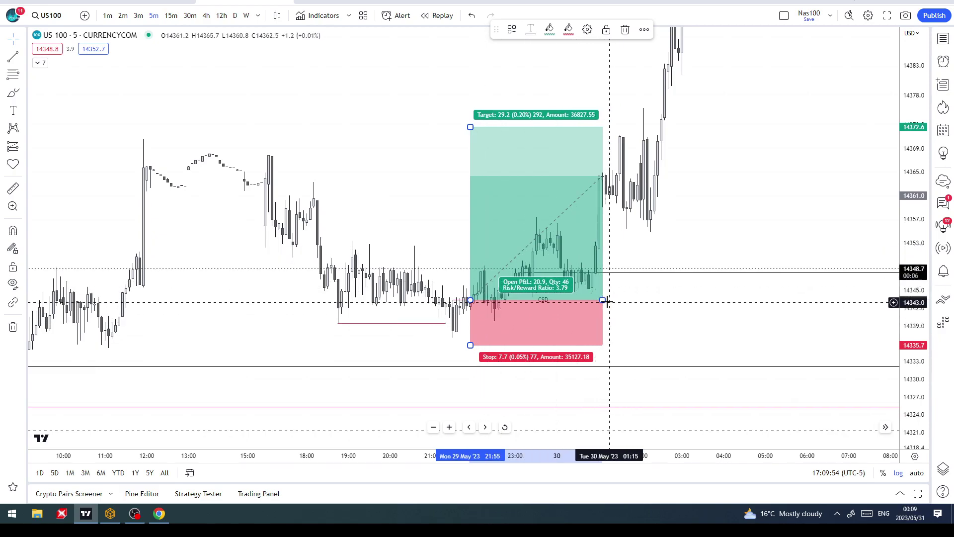
{"action": "left_click_drag", "start_coordinate": [603, 299], "coordinate": [532, 304]}
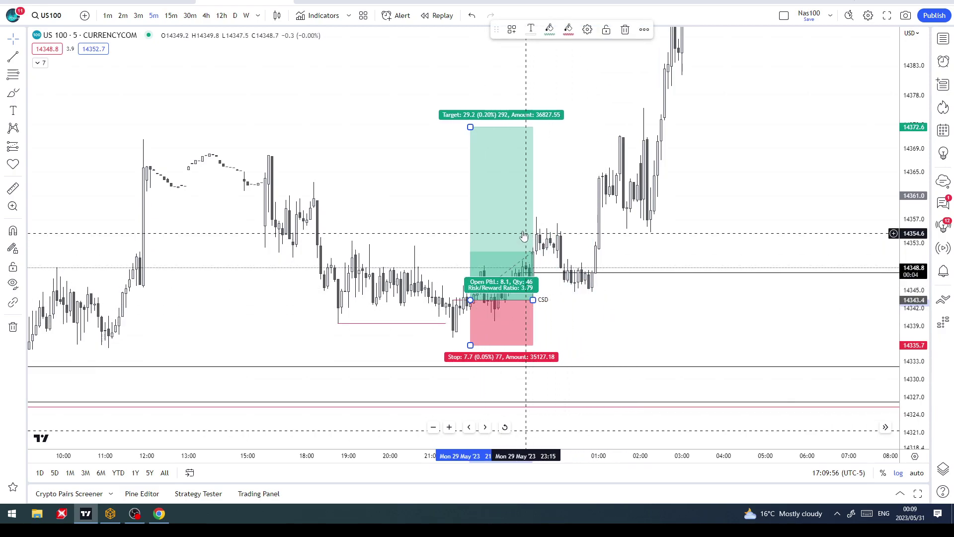